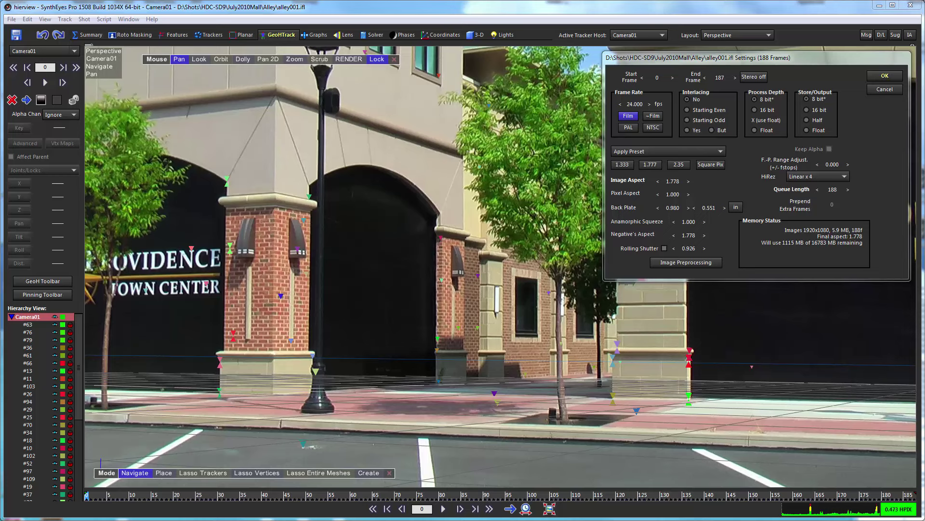
Step: Accept the alley shot's settings and review the footage and solved camera path in the perspective and quad views, returning to frame 0
click(884, 75)
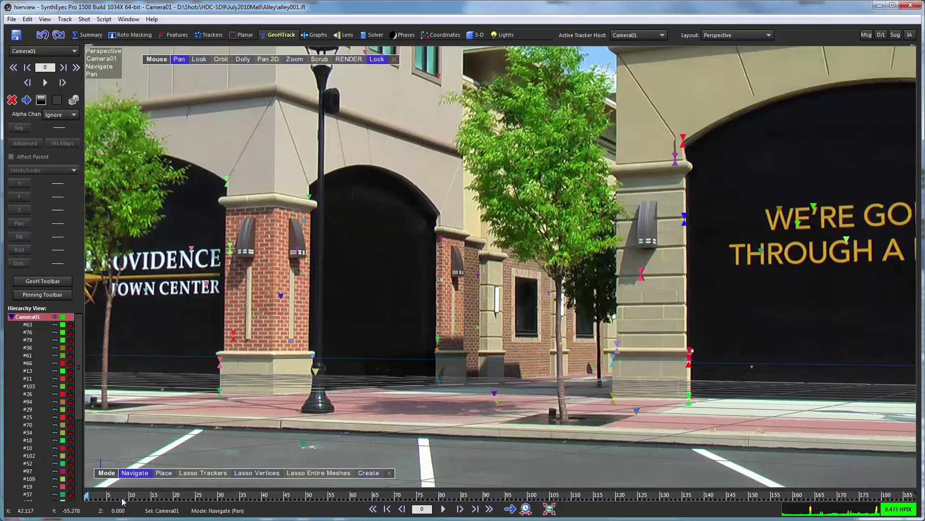
drag(99, 496, 715, 497)
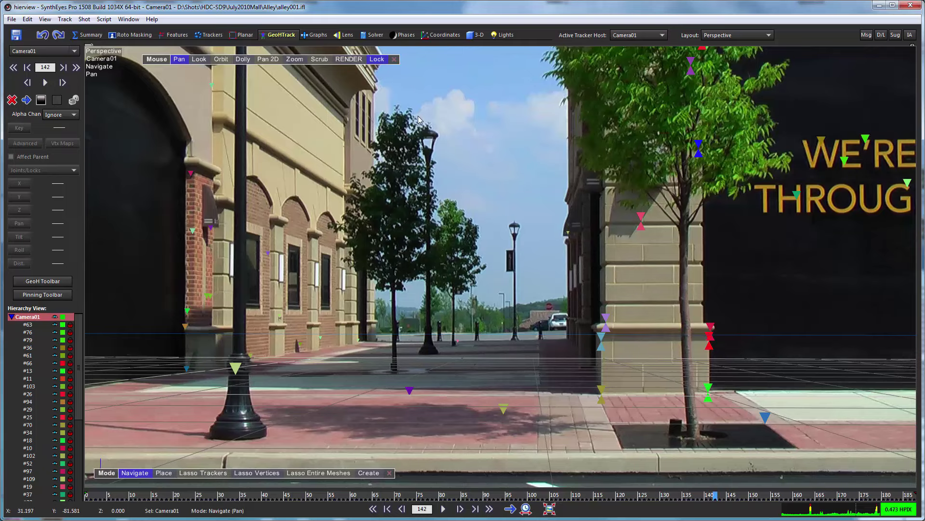
click(477, 35)
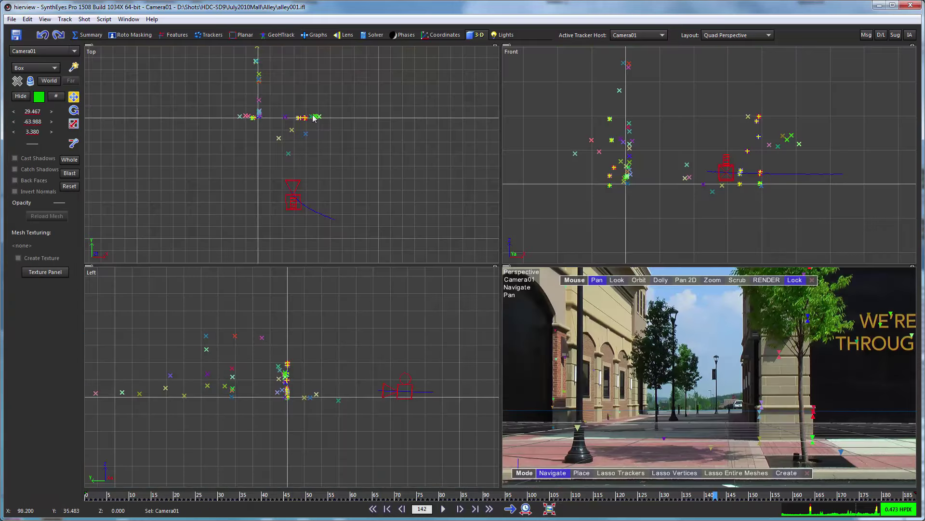
click(96, 496)
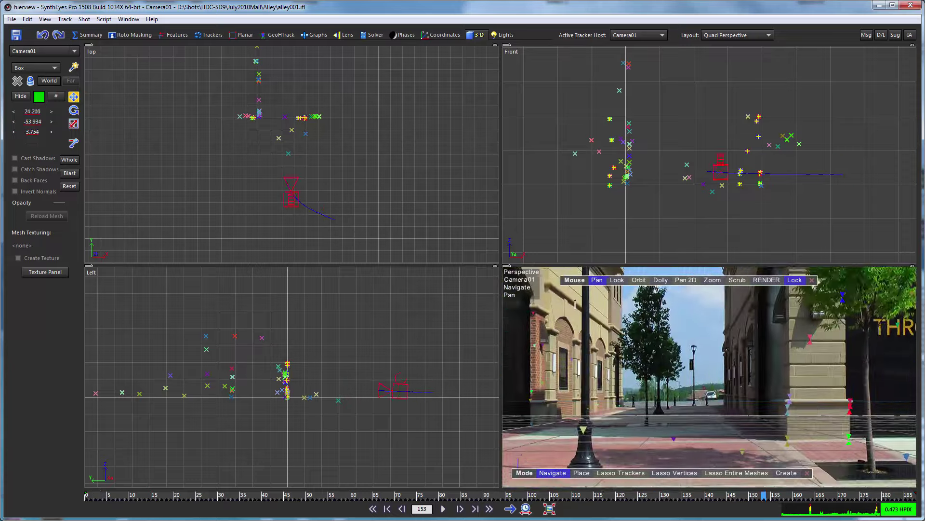
key(space)
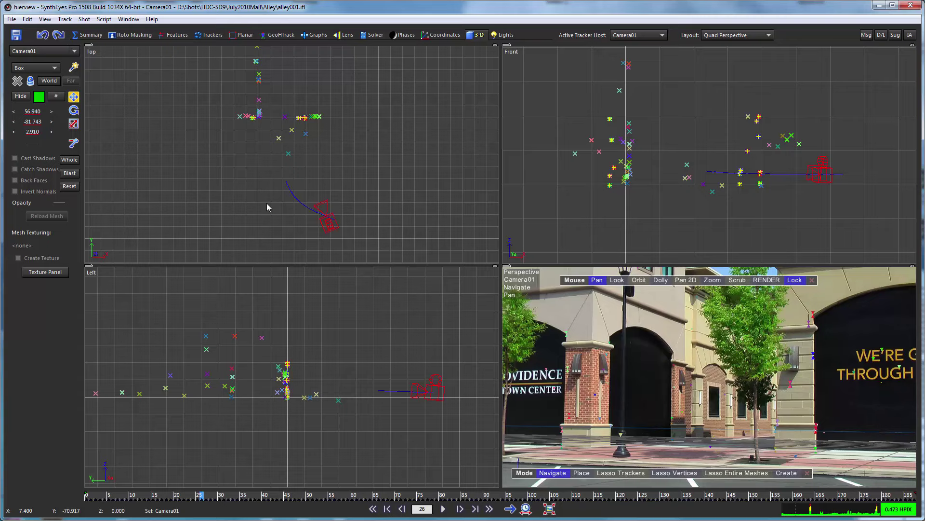
click(82, 494)
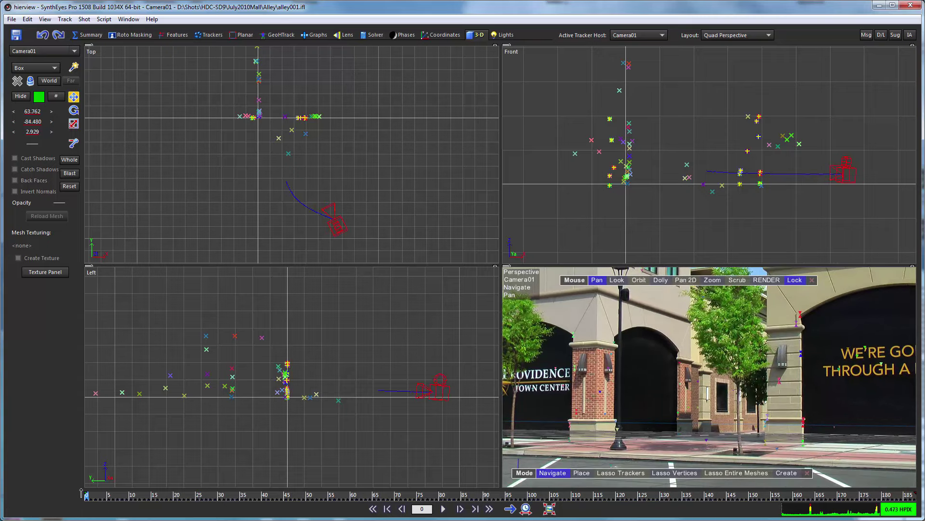
Step: Create a box mesh on the ground in the GeoHTrack perspective view and move it near the base of the foreground lamp post
click(279, 35)
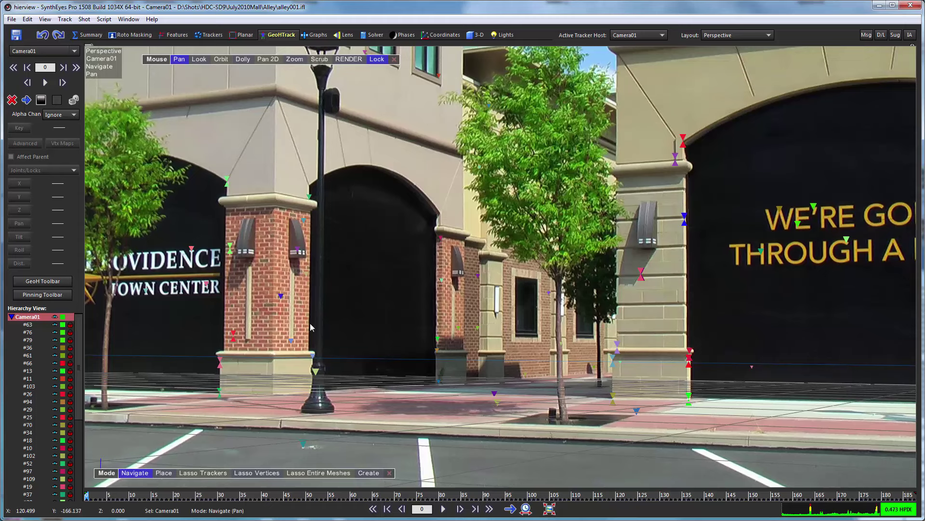
right_click(372, 128)
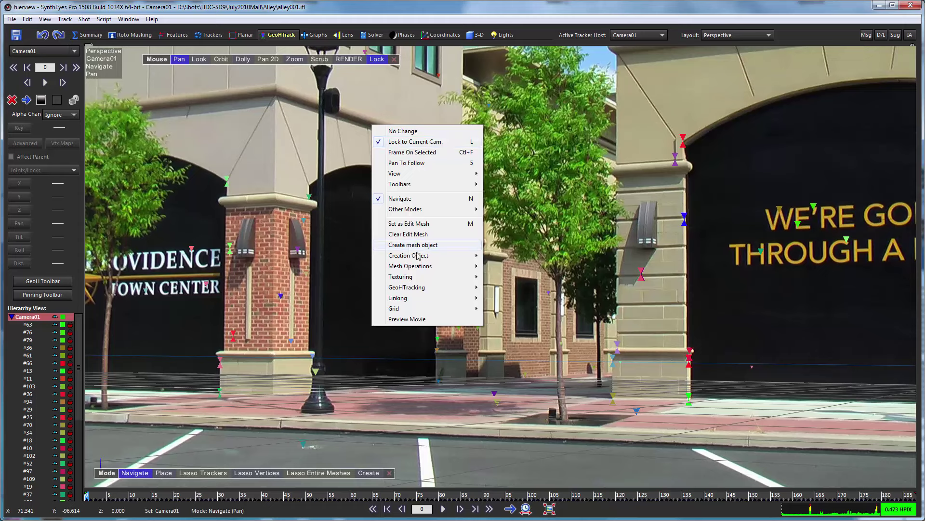
mouse_move(422, 256)
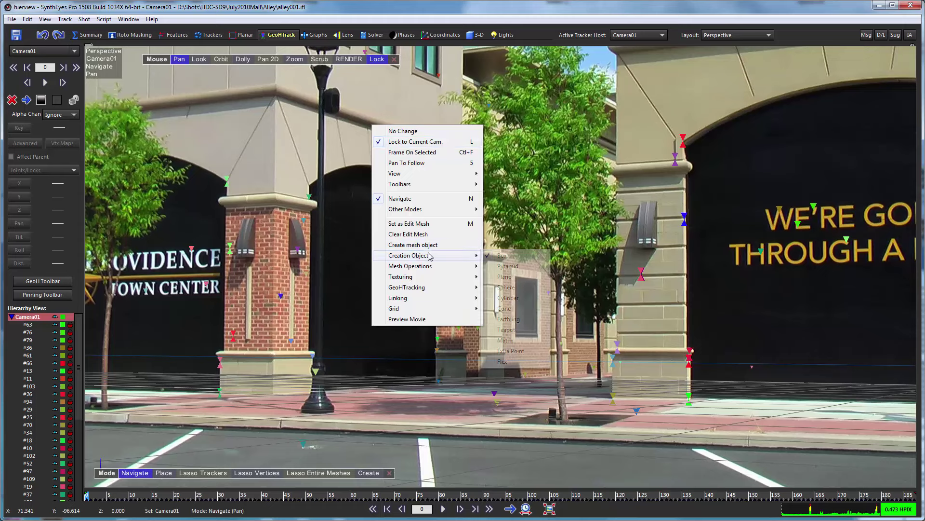
click(502, 255)
mouse_move(458, 457)
mouse_down()
mouse_move(515, 464)
mouse_move(571, 451)
mouse_move(458, 462)
mouse_up()
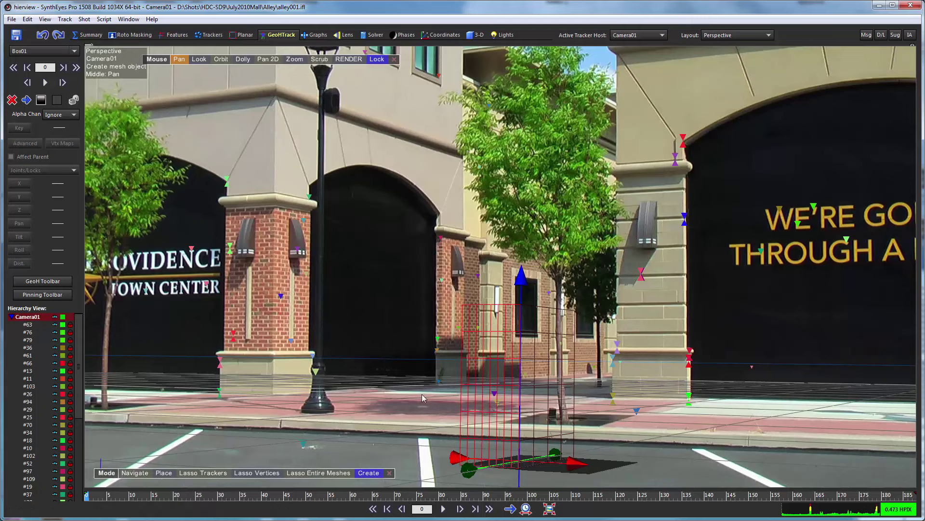
drag(423, 452, 301, 436)
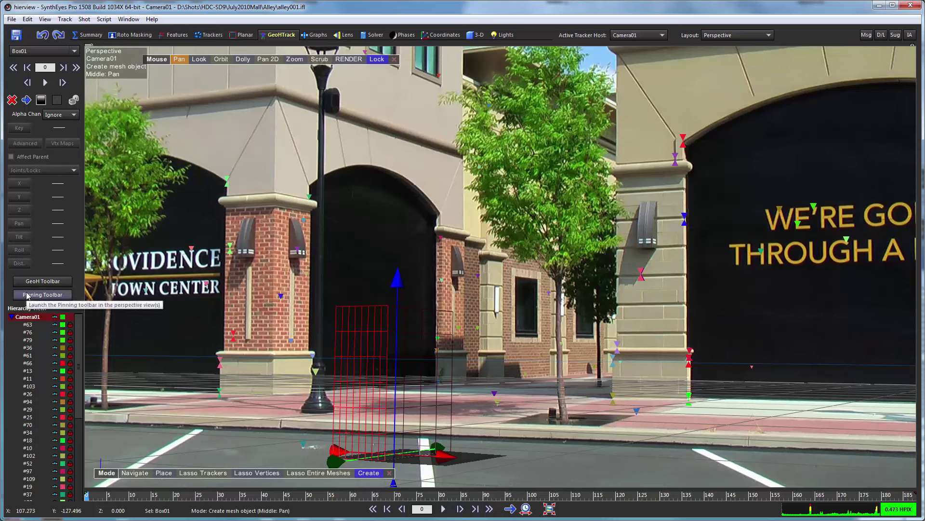
Step: Enable pivot editing and raise the box's pivot to about the middle of its height, then turn pivot editing off
click(42, 281)
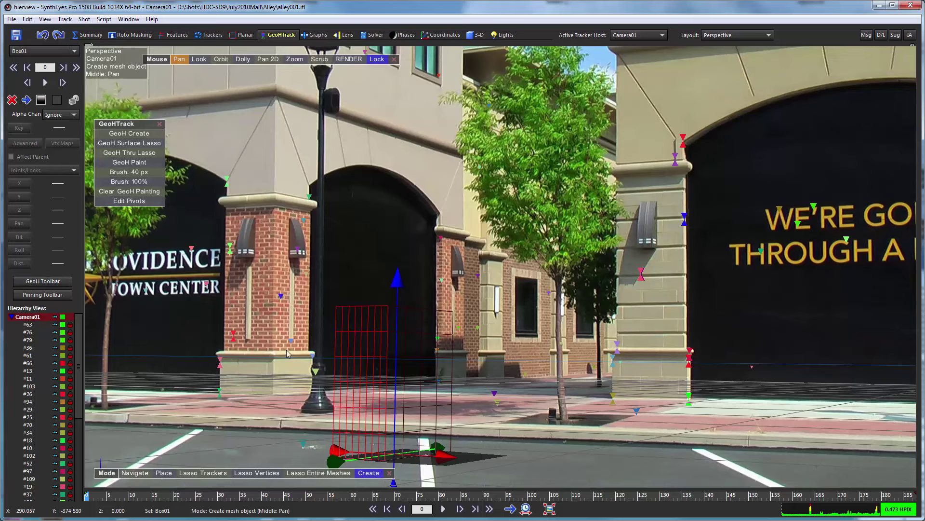
click(129, 201)
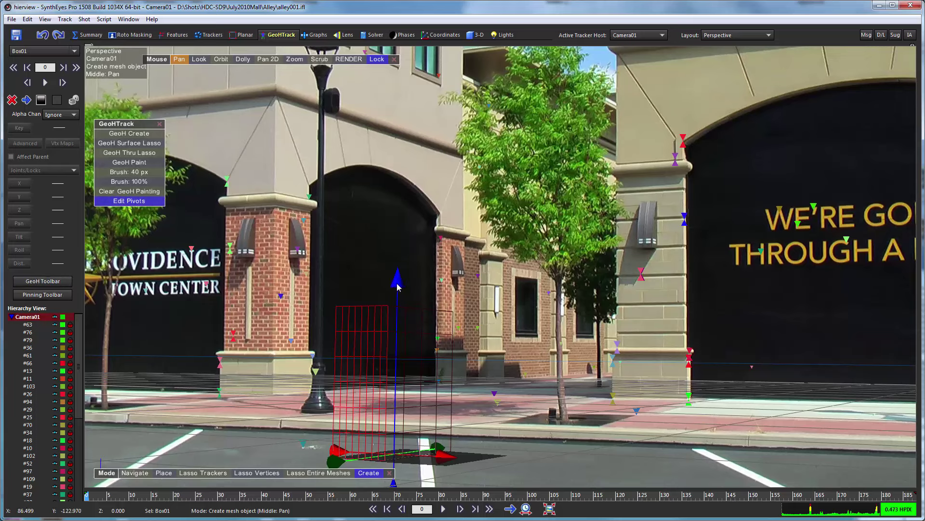
drag(399, 287, 388, 213)
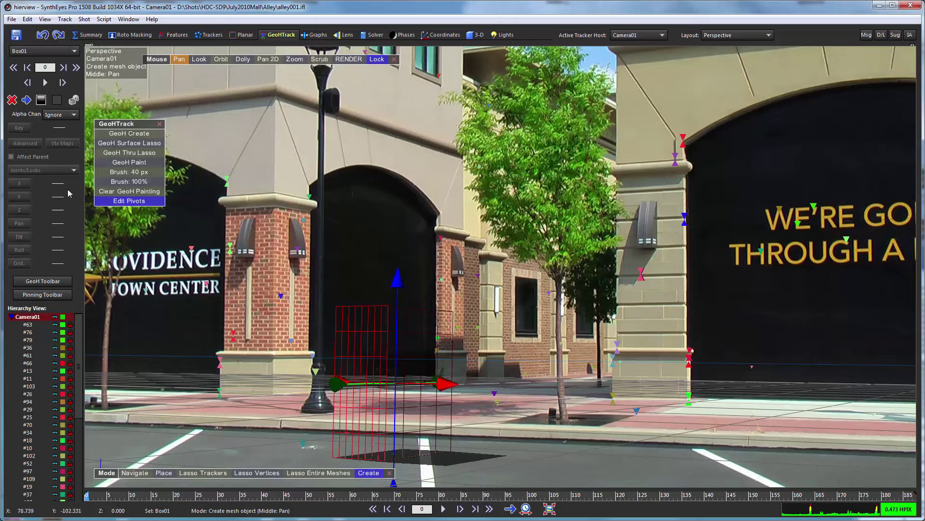
click(116, 201)
click(158, 125)
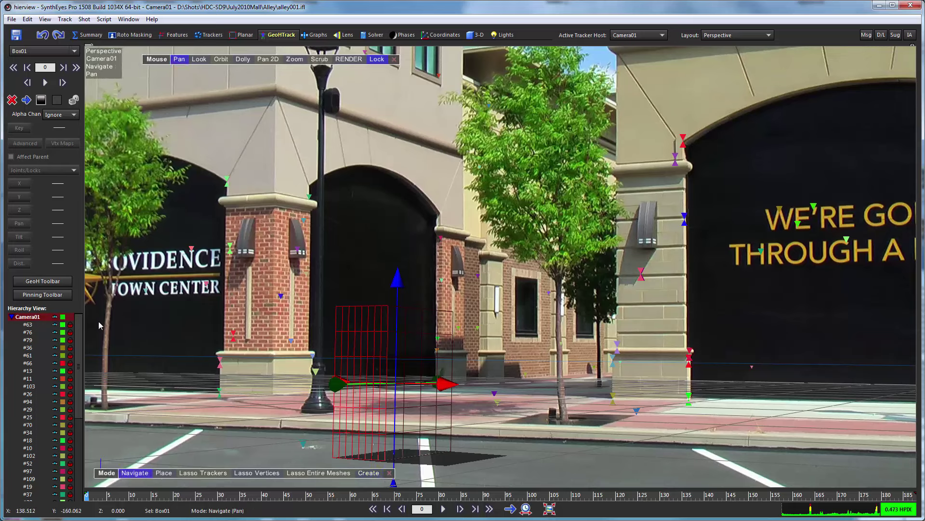
Step: Set up pinning for the box in Create/edit pins mode, allowing its width and depth to change
click(22, 293)
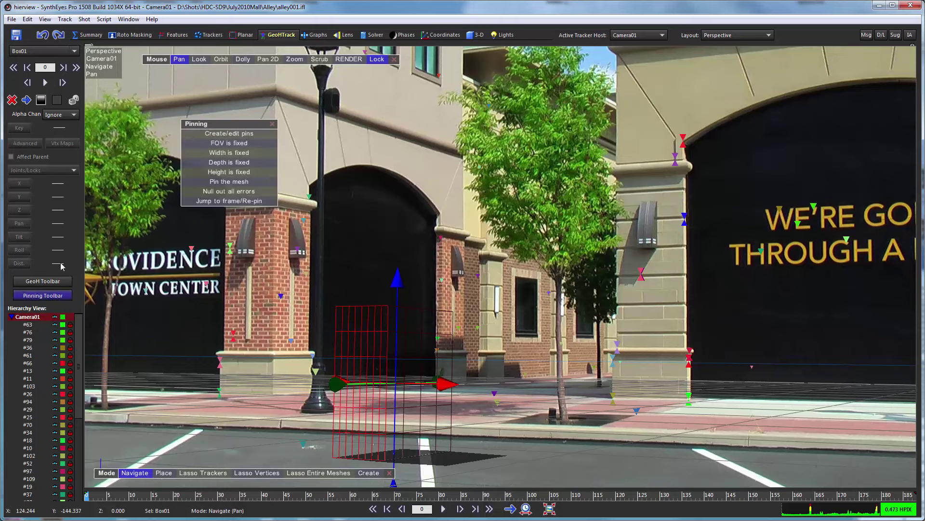
drag(184, 119, 133, 106)
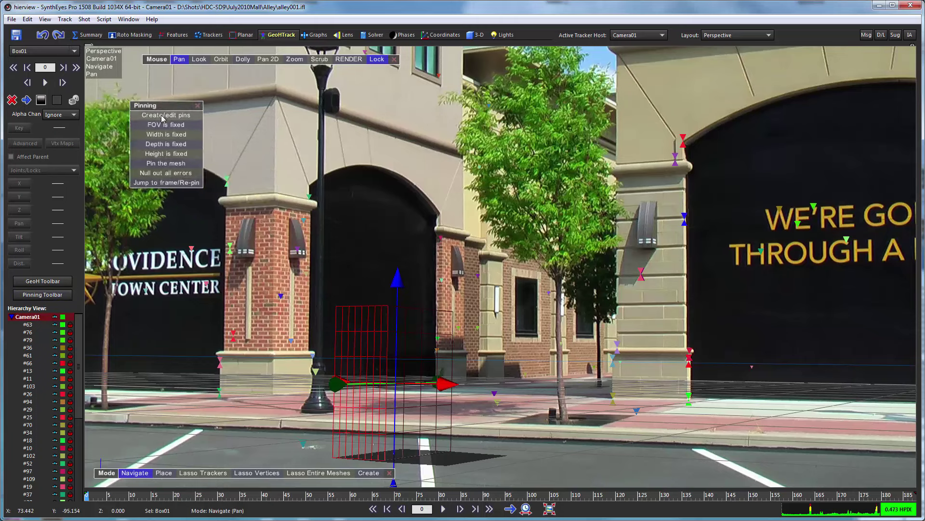
click(159, 115)
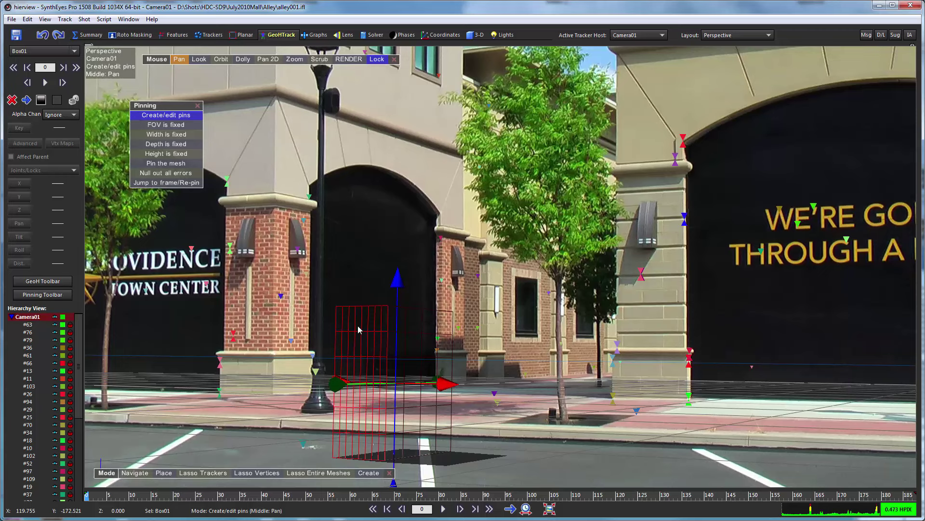
click(166, 137)
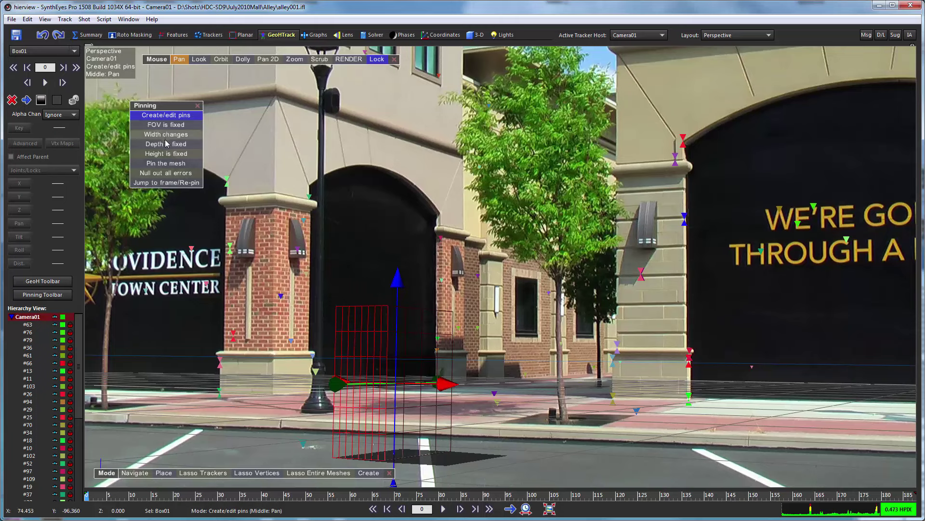
click(167, 144)
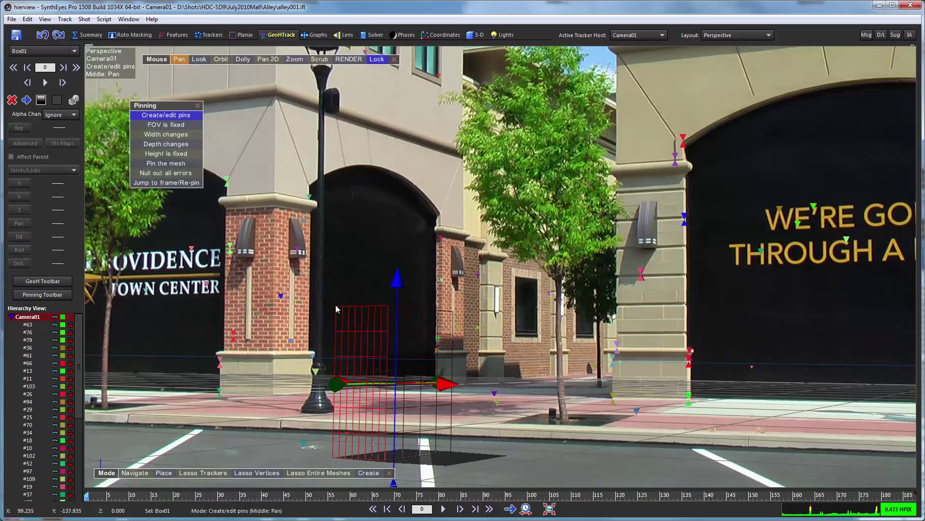
Step: Turn off lit wireframes in the perspective view
right_click(354, 90)
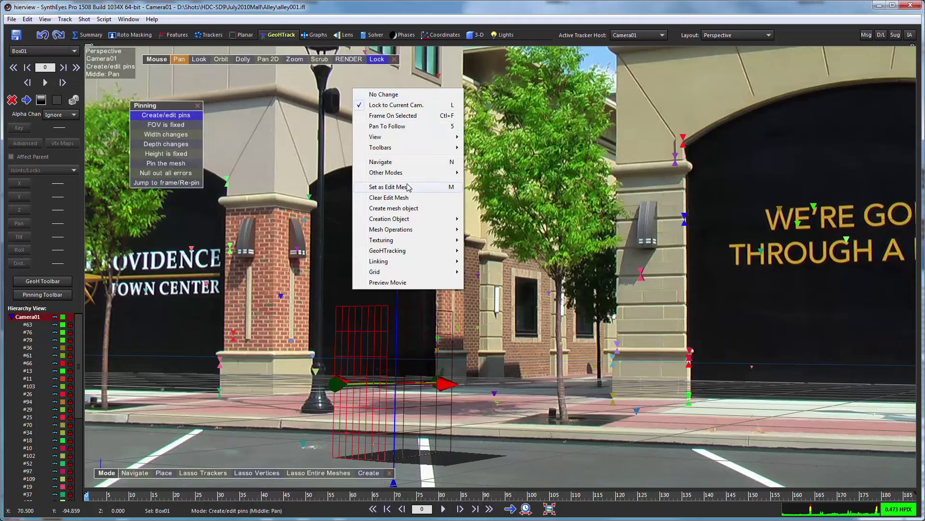
mouse_move(411, 137)
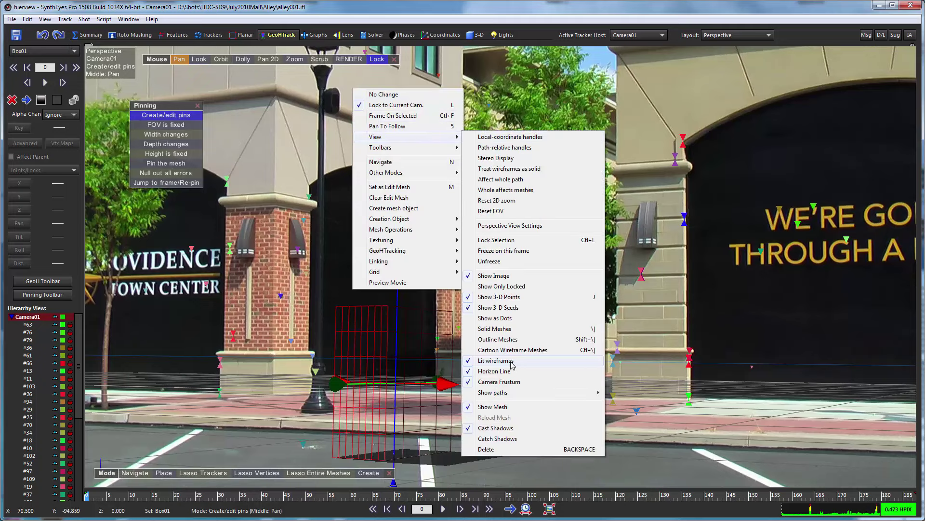
click(513, 363)
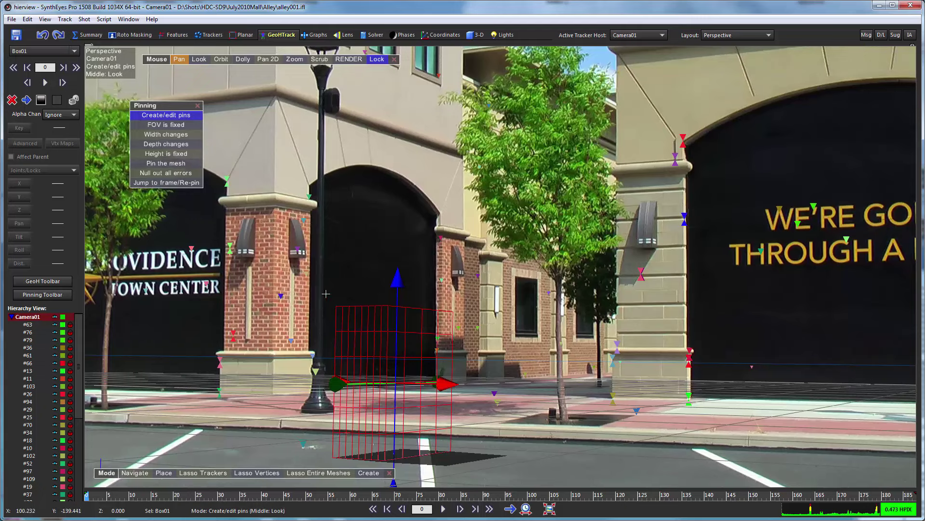
Step: Pin the box's four outer corners to the corners of the brick section of the pillar beside the lamp post
drag(336, 310, 226, 208)
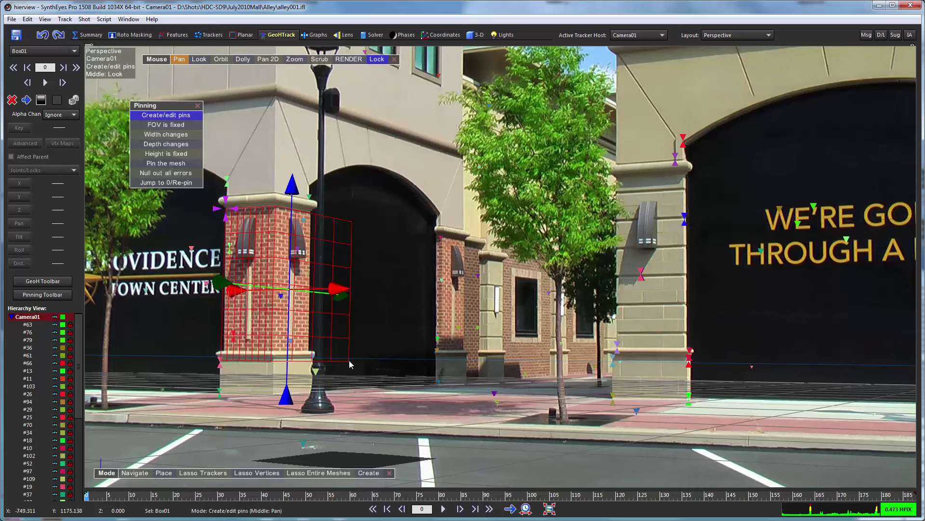
drag(348, 360, 310, 349)
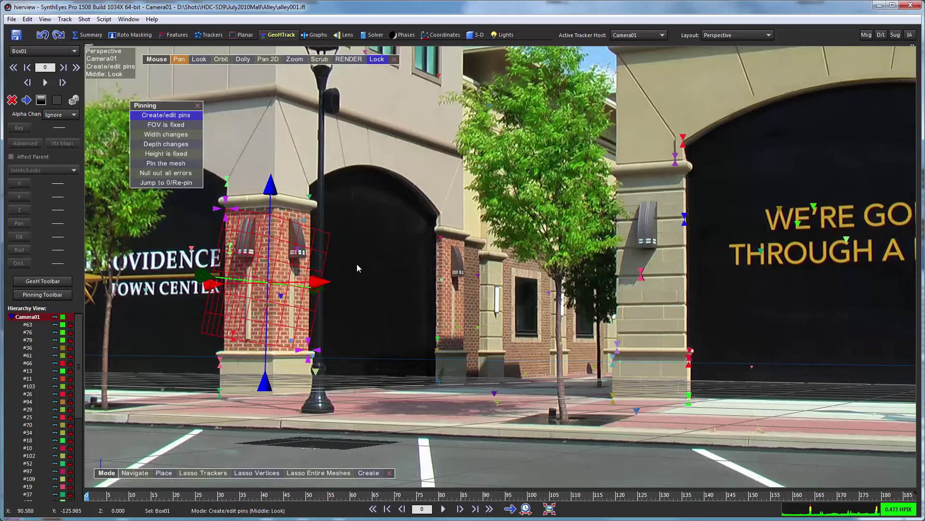
drag(329, 238, 311, 212)
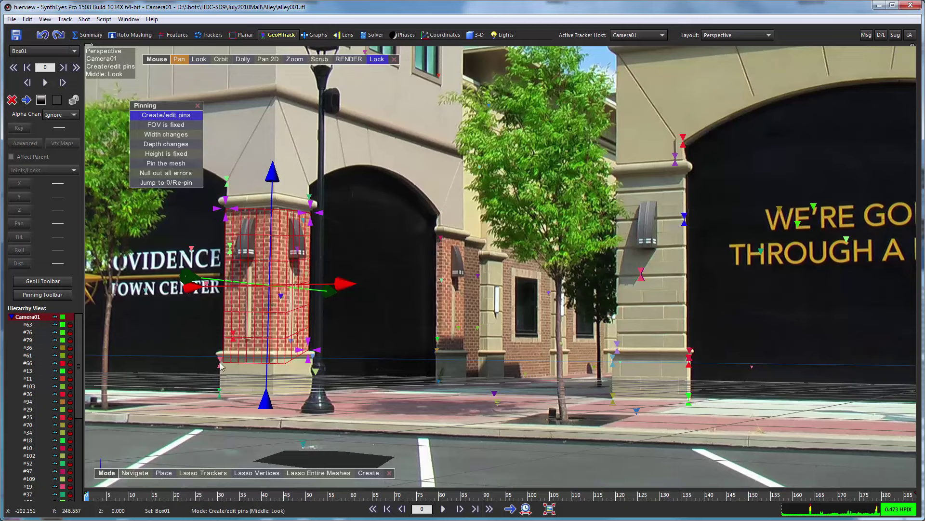
drag(220, 362, 223, 351)
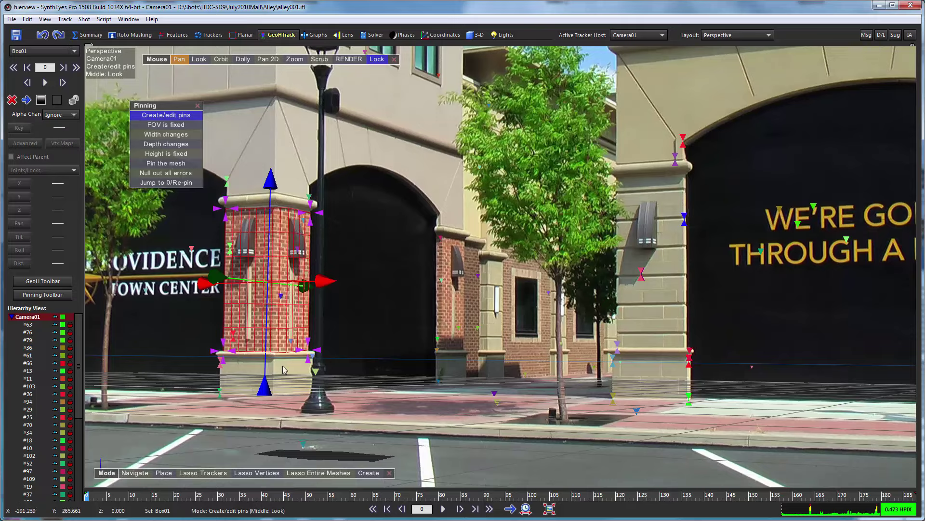
Step: Pin the lower and upper ends of the box's front vertical edge to the brick pillar's near corner, then reset the 2D zoom
scroll(289, 361, up, 4)
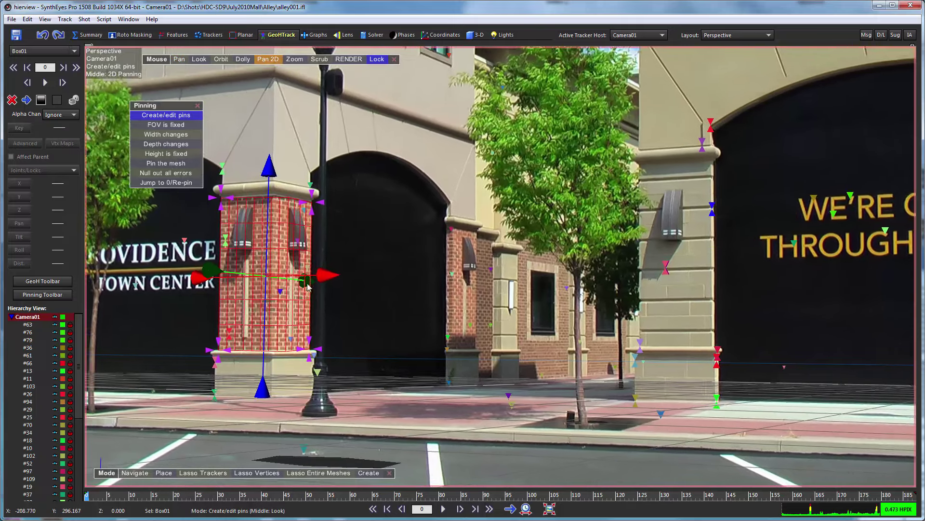
scroll(333, 152, up, 3)
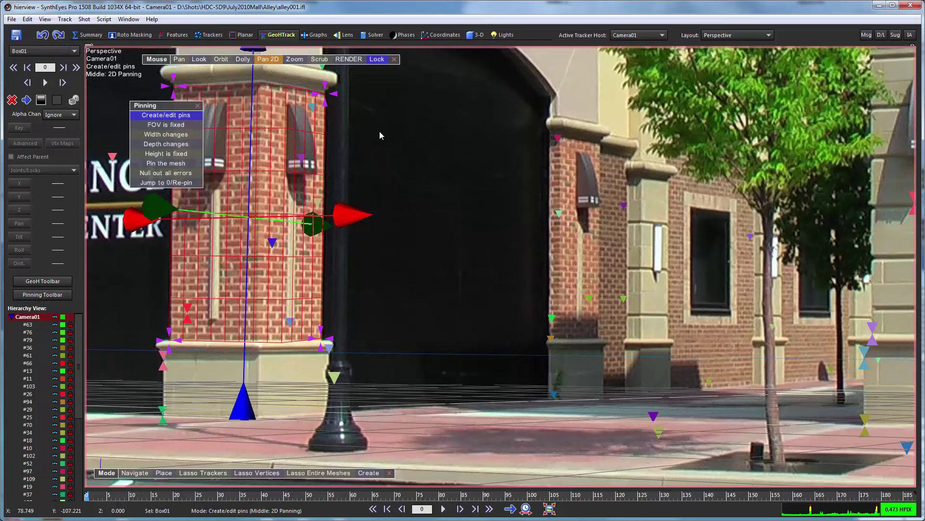
middle_drag(394, 140, 359, 167)
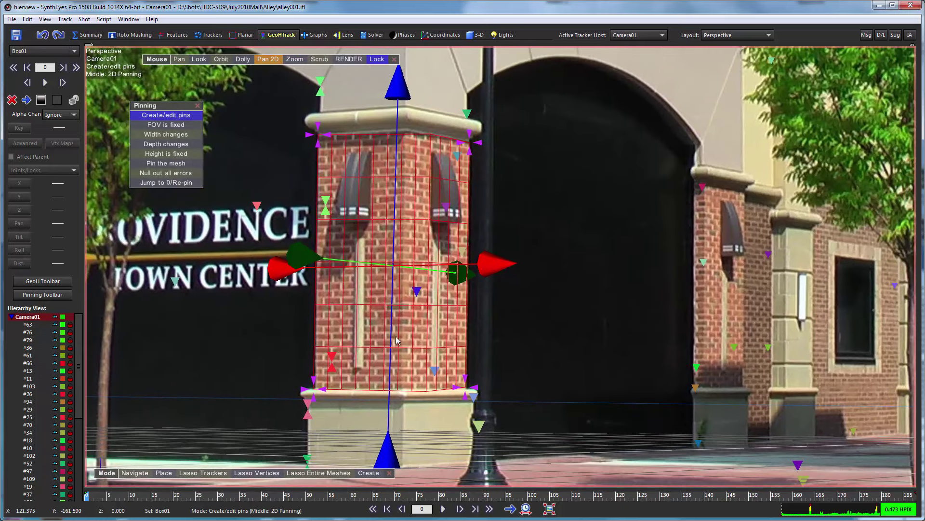
drag(427, 393, 402, 389)
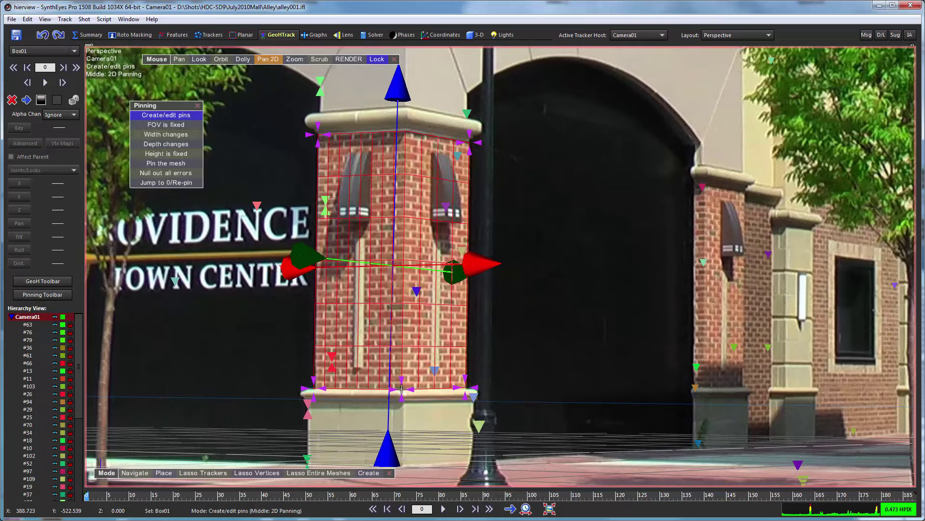
click(405, 129)
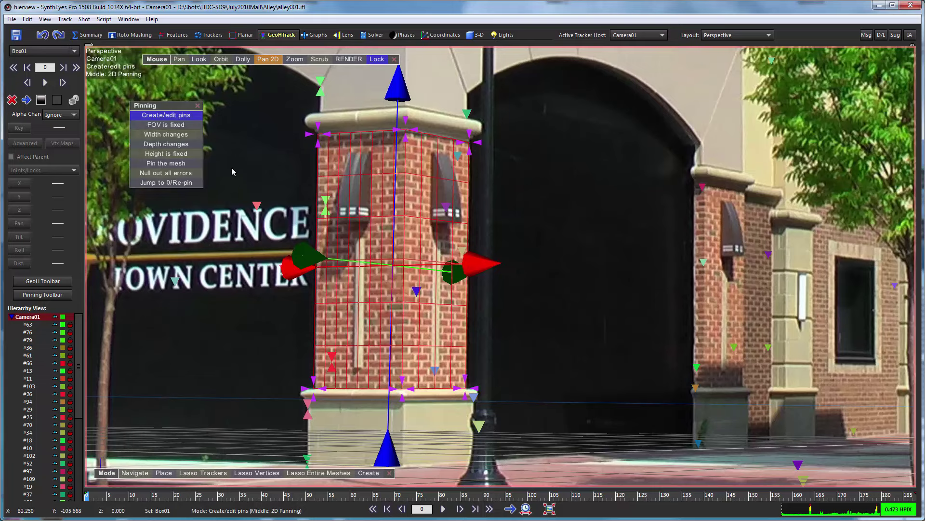
click(271, 60)
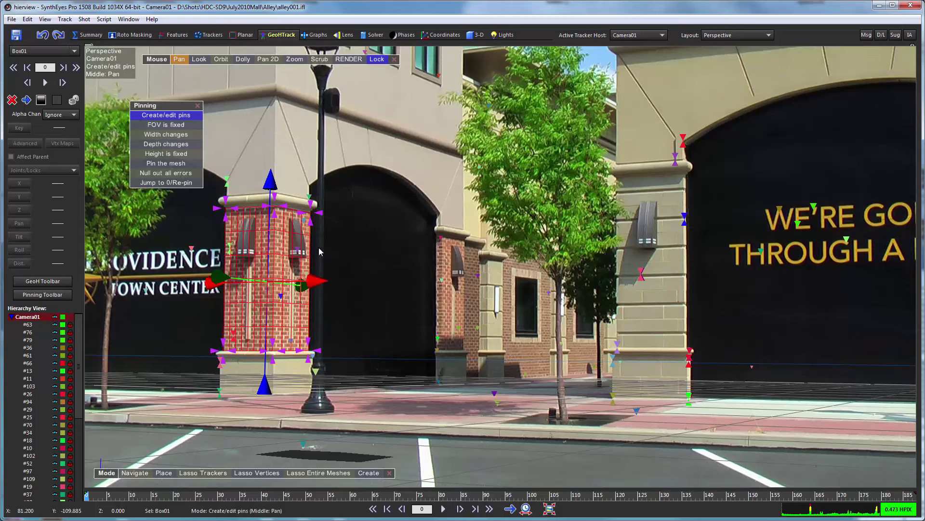
Step: Scale the pinned box's height to 4.947 in the 3-D room
click(476, 34)
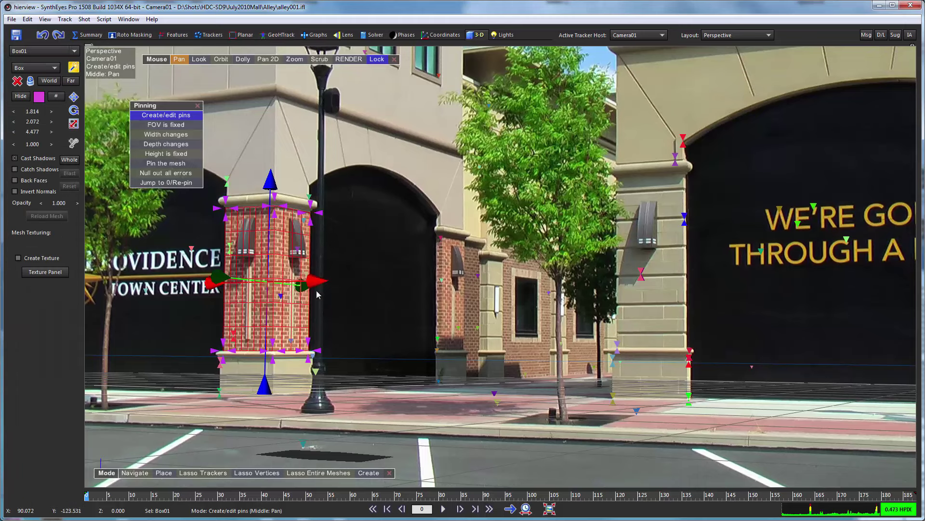
click(75, 124)
drag(30, 135, 124, 138)
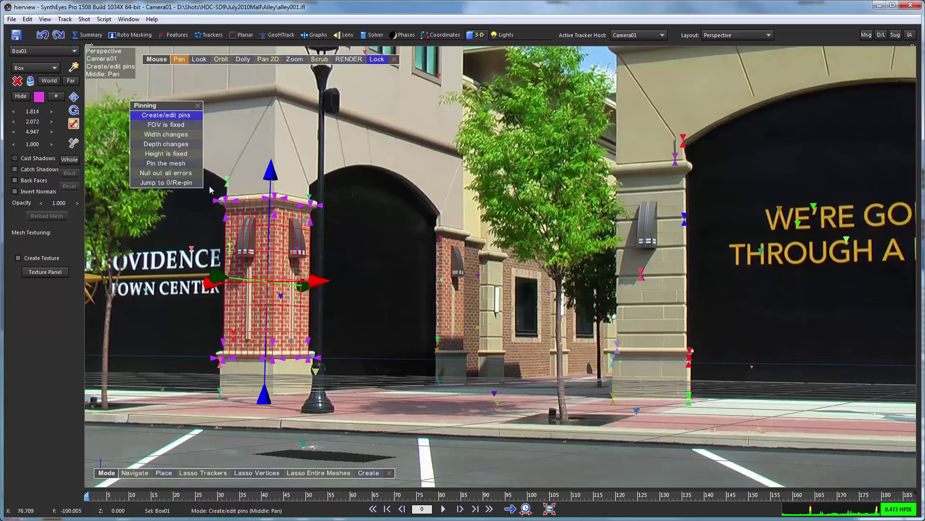
Step: Close the Pinning toolbar and activate GeoH Surface Lasso in the GeoHTrack room
click(199, 105)
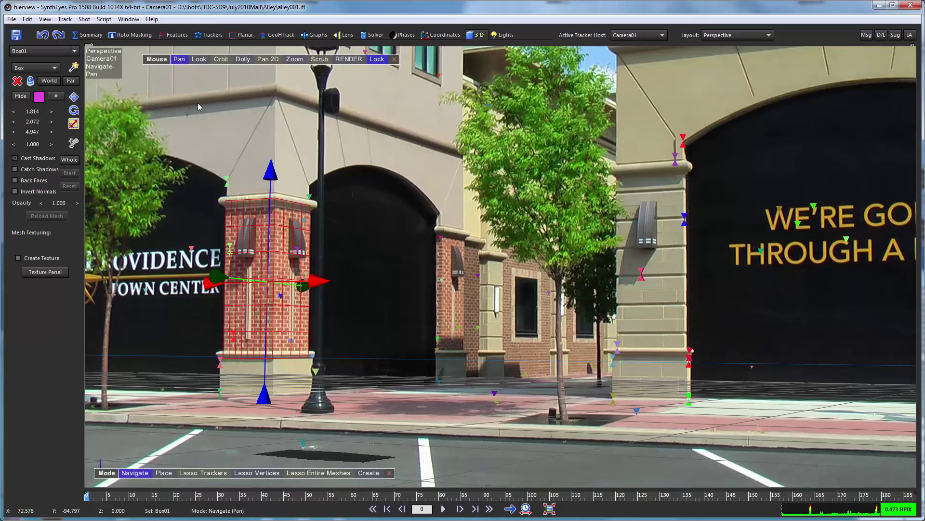
click(282, 35)
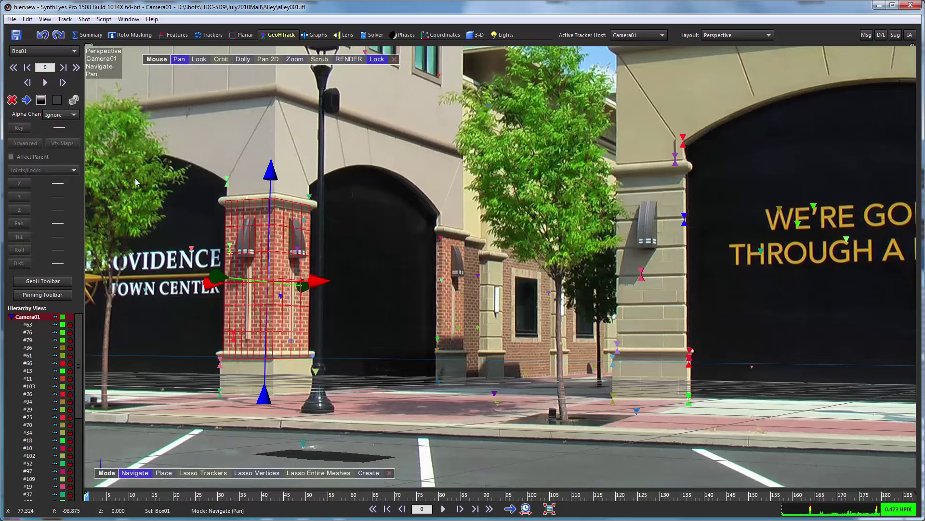
click(42, 283)
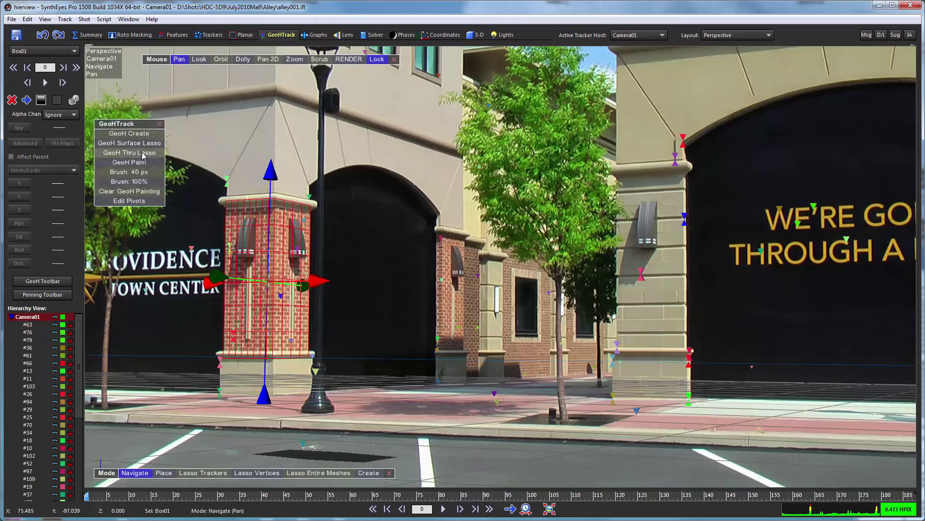
click(129, 143)
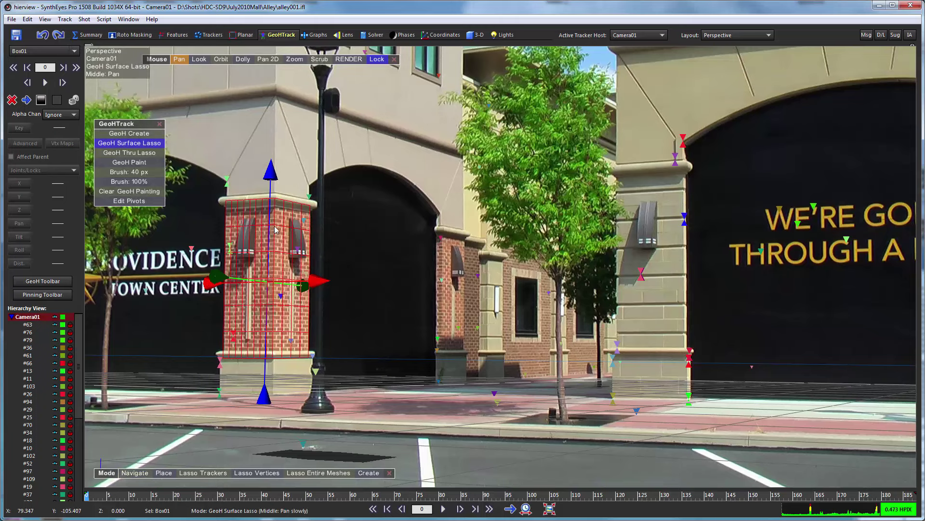
Step: Create a GeoH moving object from the pillar box mesh and locate it at the end of the hierarchy list
click(276, 230)
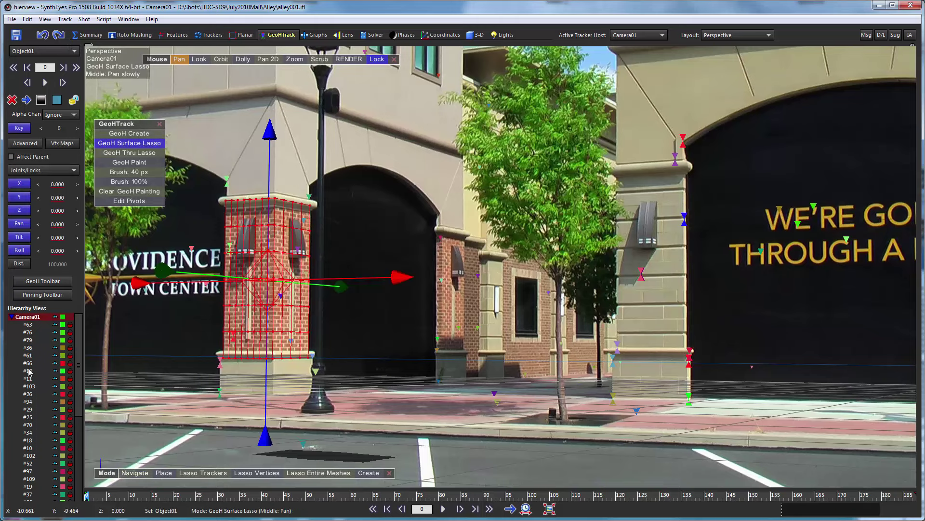
scroll(41, 362, down, 4)
scroll(40, 362, down, 5)
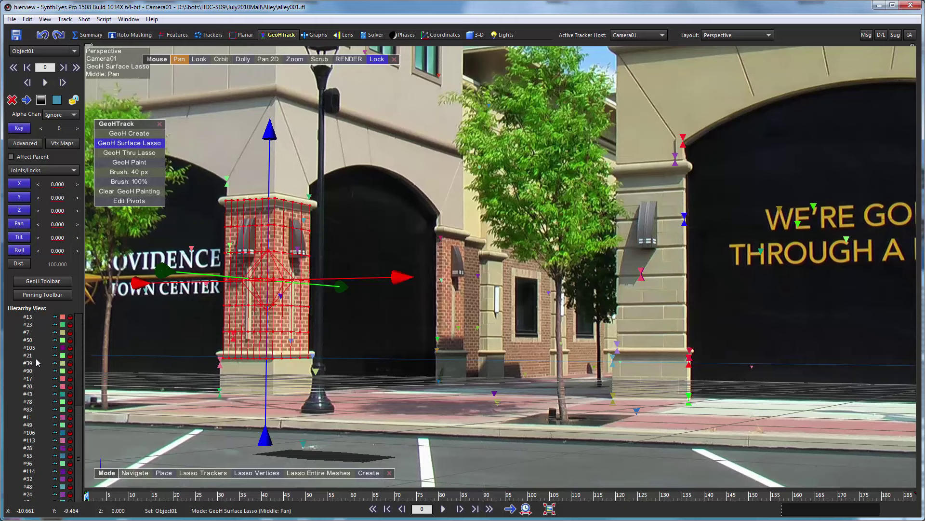
scroll(38, 361, down, 2)
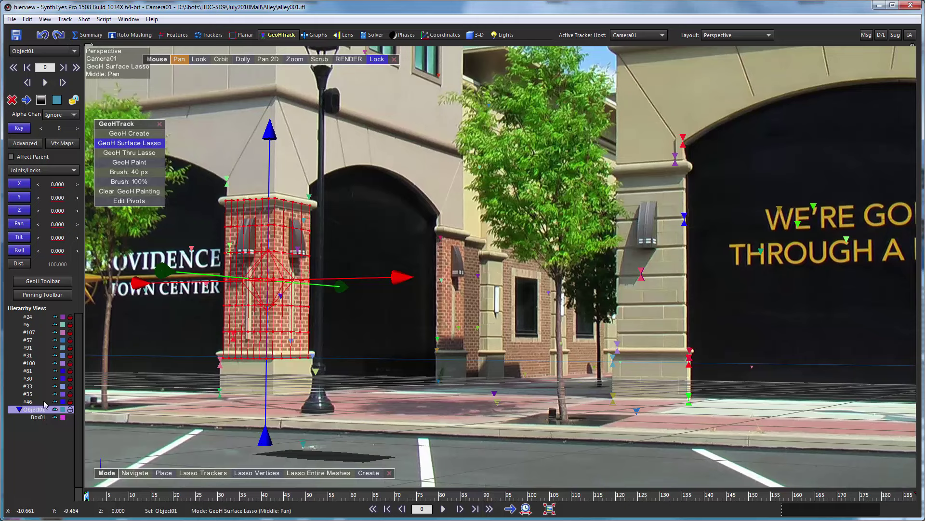
Step: Unlock the GeoH object's X, Y, Z, pan, tilt and roll joints
click(17, 183)
click(17, 198)
click(16, 210)
click(18, 224)
click(18, 237)
click(19, 250)
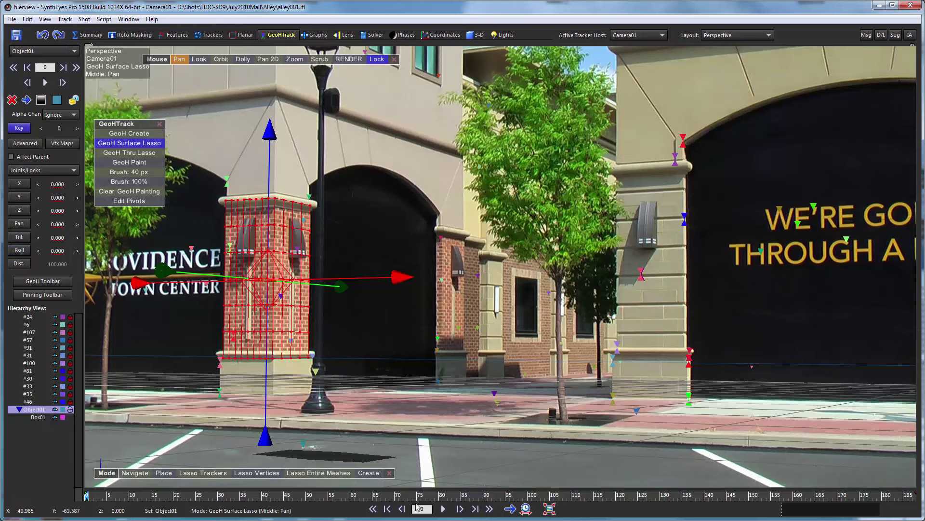
Step: Track the GeoH object forward from frame 0 to frame 153 and undo that tracking run
click(443, 509)
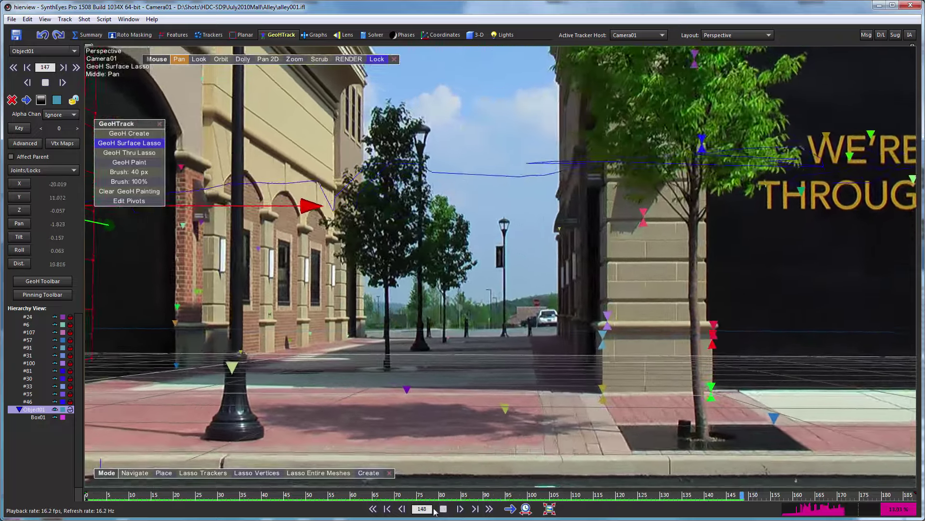
click(442, 509)
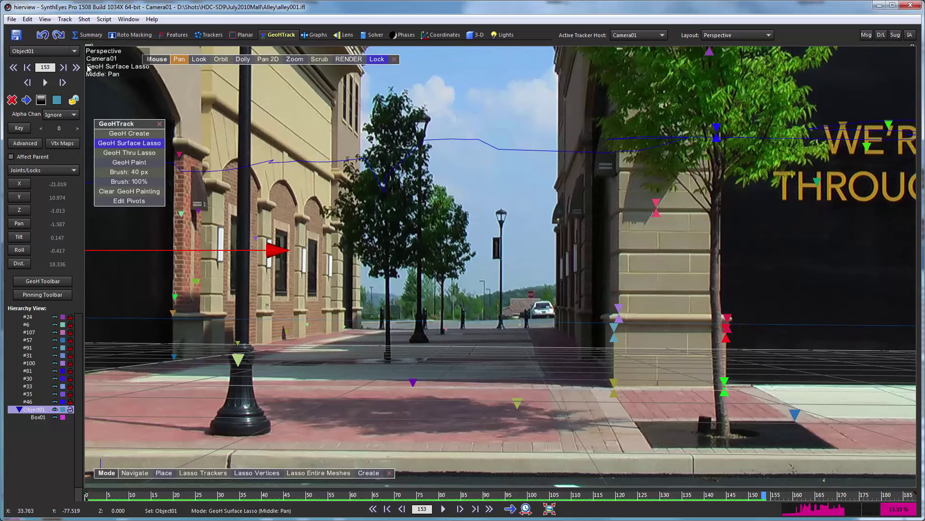
click(43, 36)
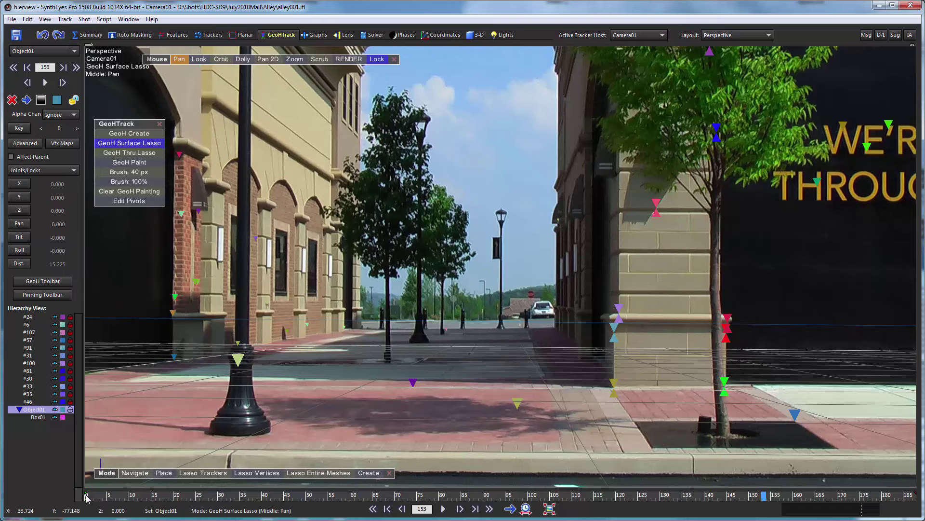
Step: Turn on careful tracking for the GeoH object at frame 0 and track it forward to frame 98
click(87, 496)
click(25, 141)
click(27, 170)
click(27, 172)
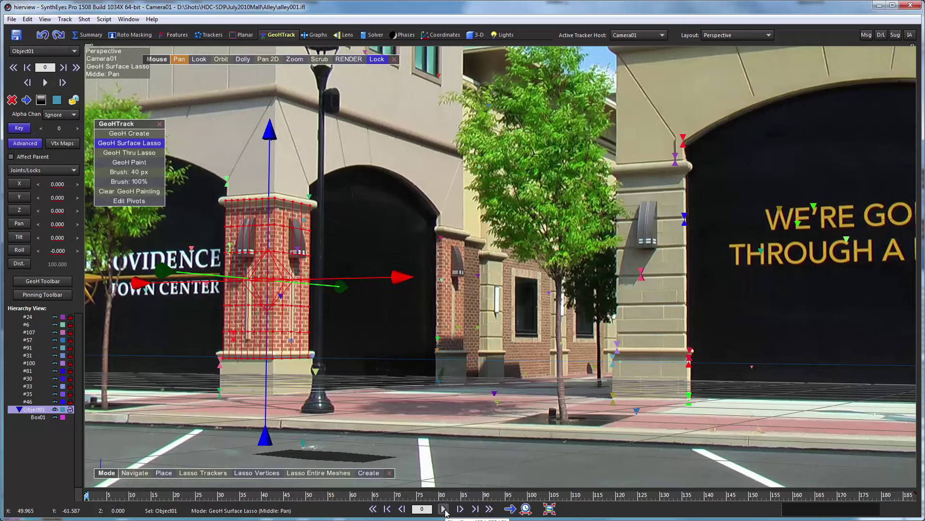
click(444, 509)
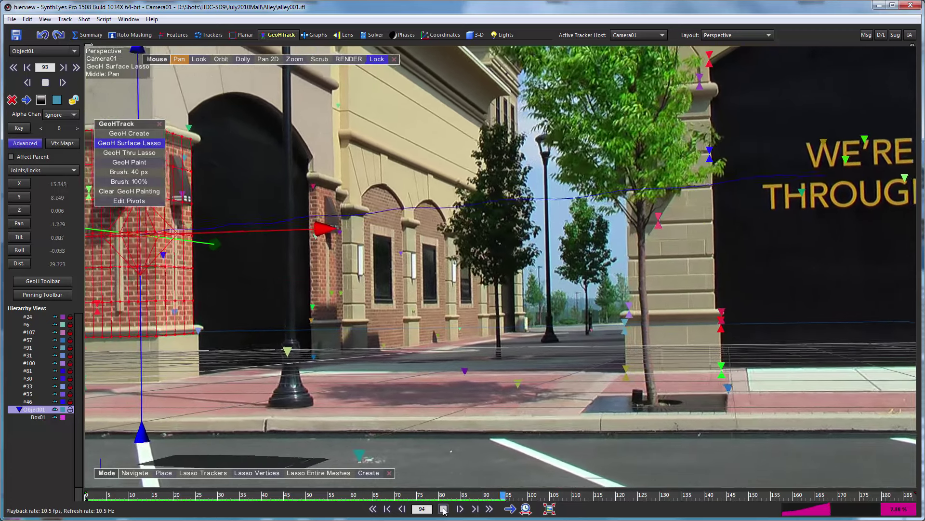
click(444, 509)
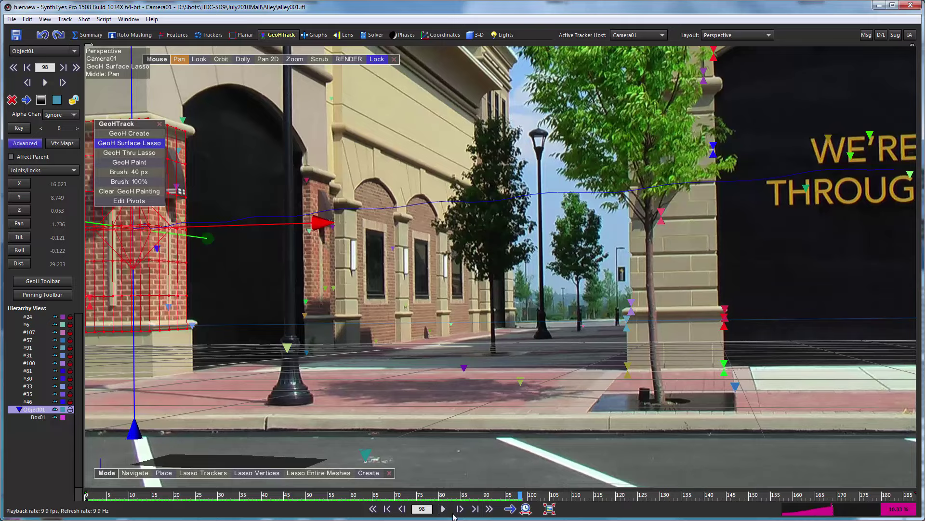
Step: Continue tracking the GeoH object frame by frame from frame 98 to frame 114
click(458, 510)
click(459, 510)
click(461, 508)
click(460, 508)
click(460, 509)
click(460, 509)
click(461, 509)
click(460, 509)
click(460, 508)
click(460, 509)
click(460, 509)
click(460, 509)
click(460, 509)
click(460, 508)
click(460, 508)
click(459, 508)
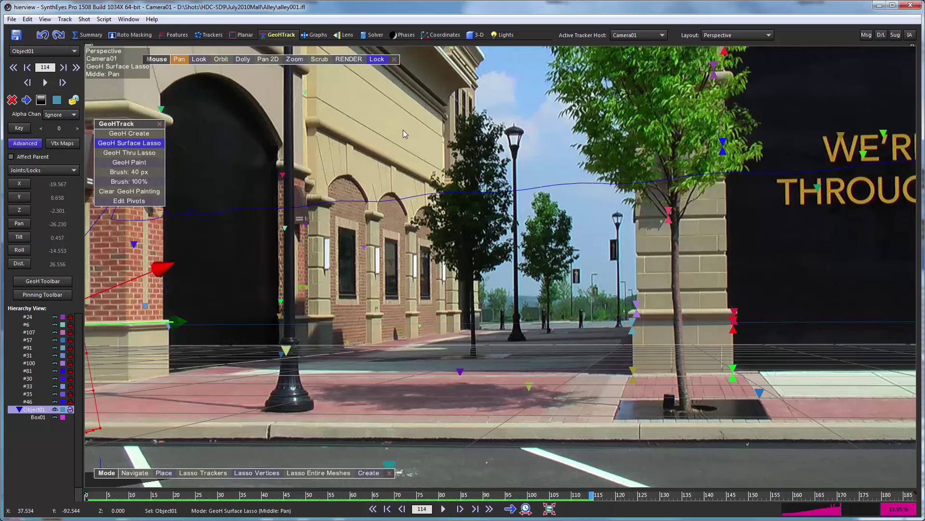
Step: Examine the tracked object's path and distance relative to the camera and trackers in the 3-D room, scrubbing back to frame 44
click(470, 37)
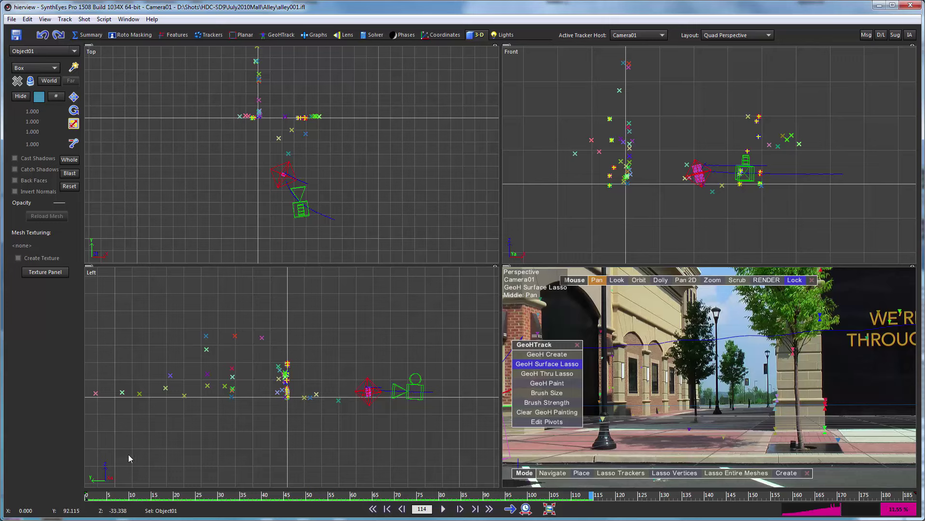
scroll(705, 476, up, 2)
scroll(706, 476, up, 20)
scroll(652, 366, down, 20)
scroll(652, 366, up, 20)
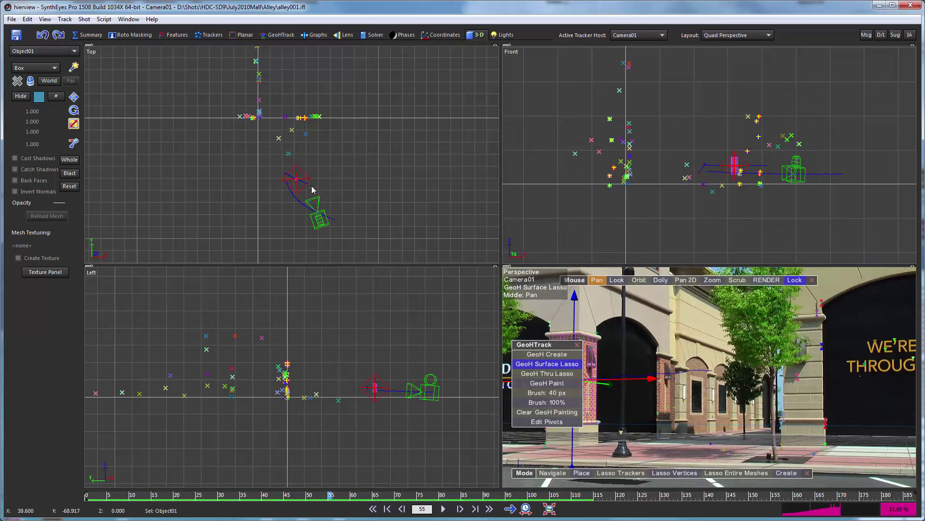
drag(514, 499, 326, 496)
drag(322, 460, 281, 458)
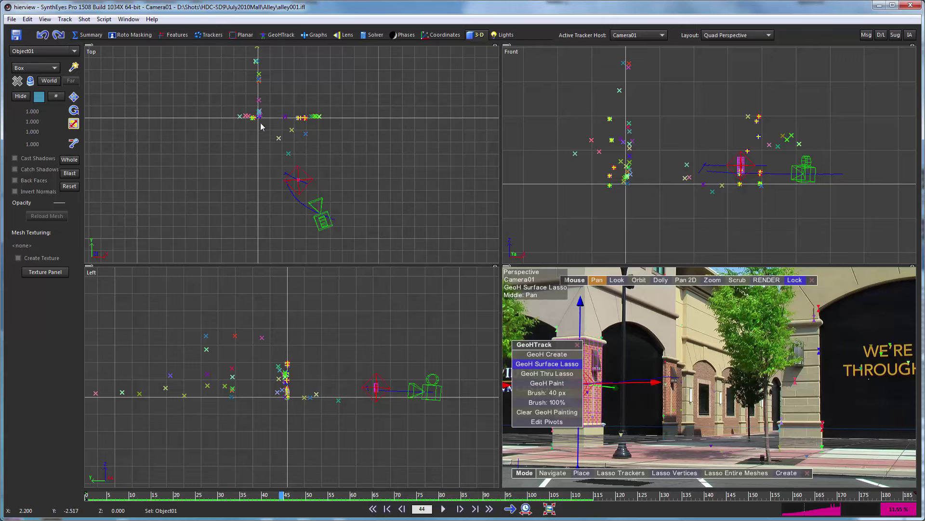
Step: Return to frame 0 and undo everything back through the creation of the GeoH object from the mesh
drag(154, 501, 85, 496)
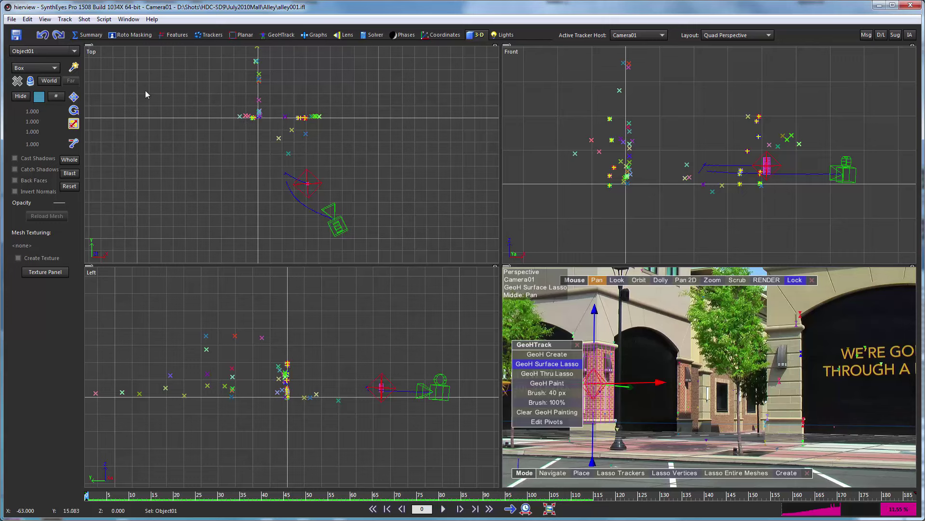
right_click(41, 36)
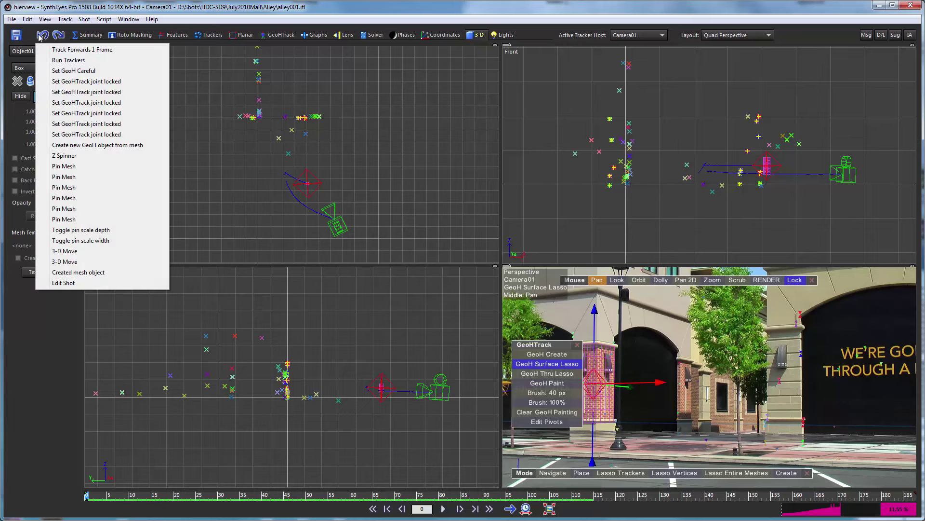
click(60, 145)
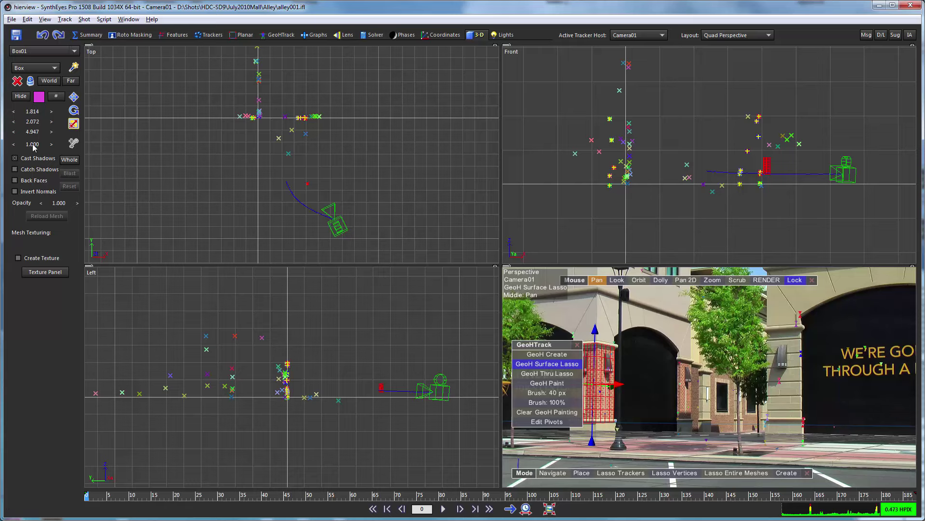
Step: Scale the box to about 14.6 high while moving it along the line of sight to the trackers around the pillar's actual location
drag(34, 147, 415, 146)
scroll(230, 107, up, 5)
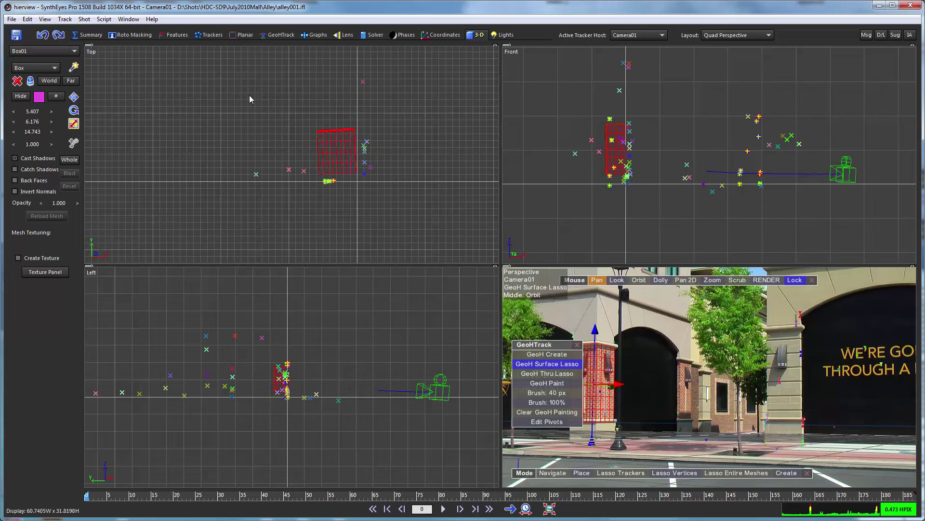
scroll(249, 99, down, 2)
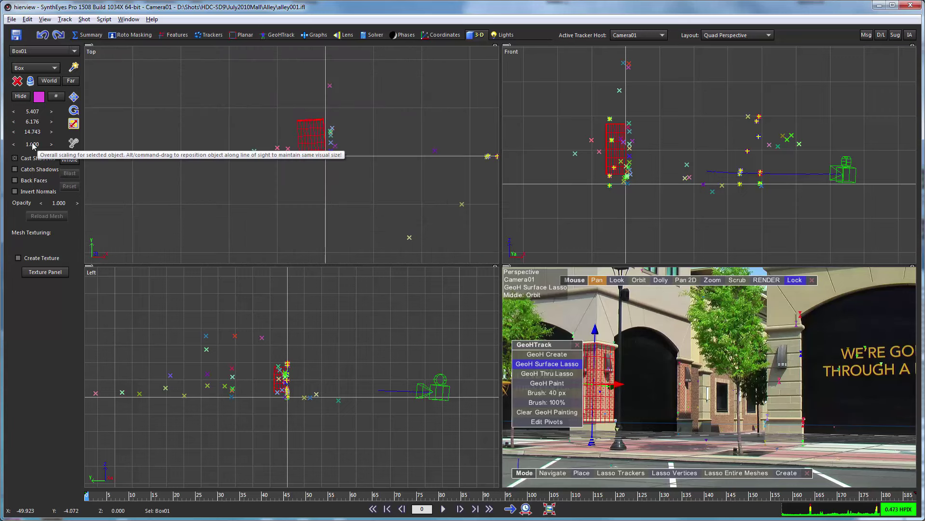
alt+drag(33, 147, 33, 150)
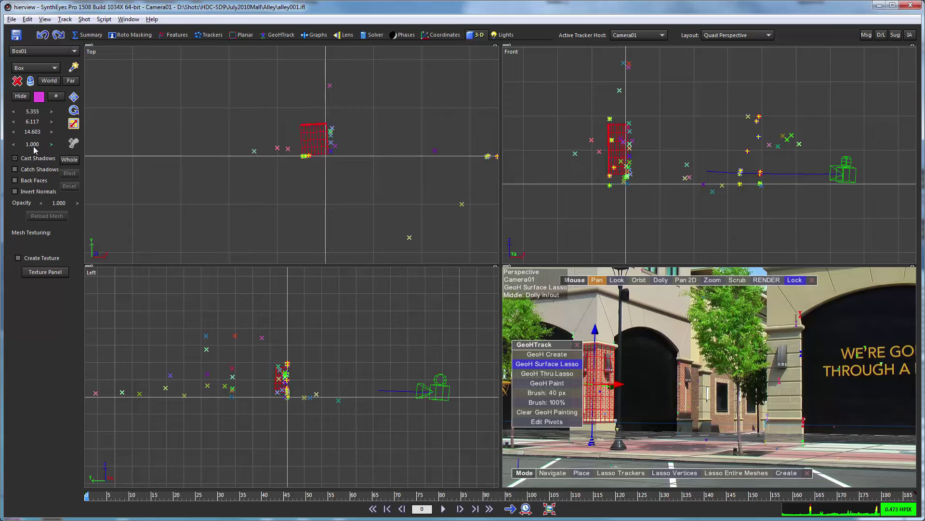
alt+drag(33, 149, 9, 140)
Step: Create a GeoH object from the repositioned box and unlock its X, Y, Z, pan, tilt and roll joints
click(278, 36)
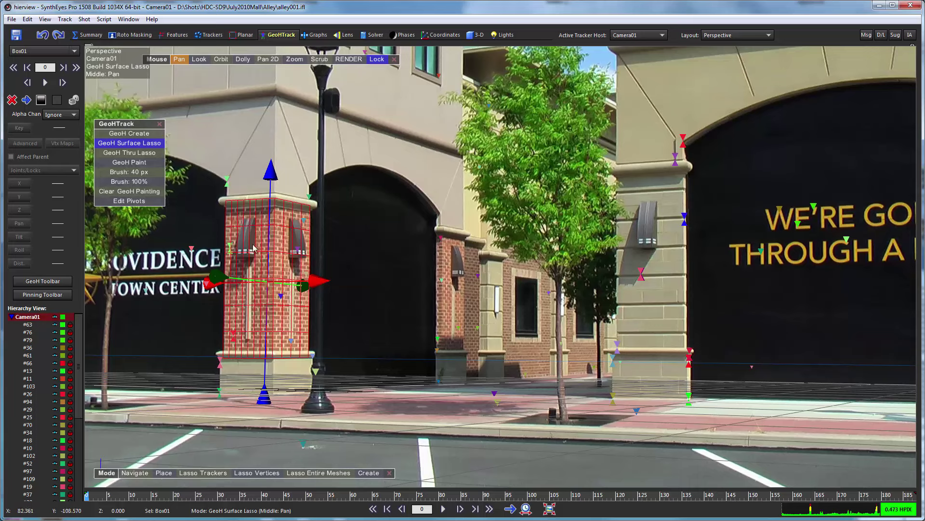
click(276, 222)
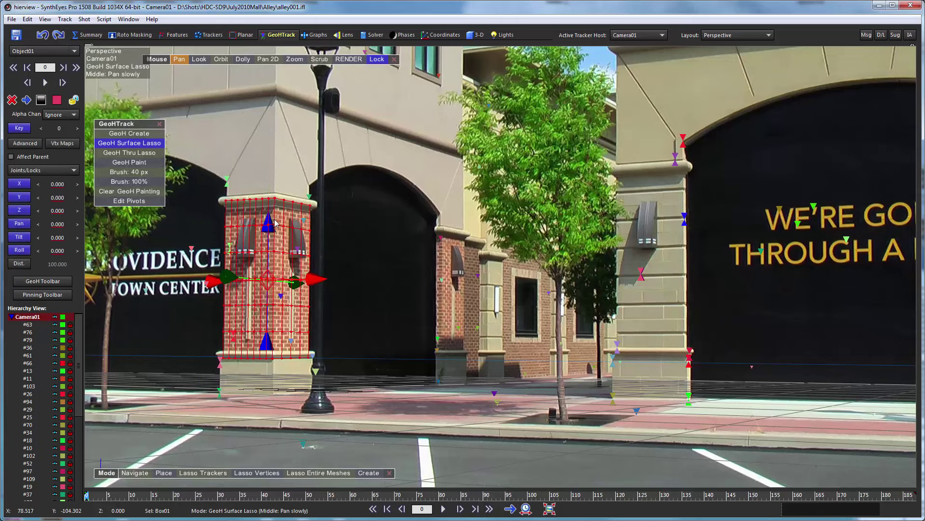
click(18, 184)
click(19, 197)
click(19, 210)
click(19, 223)
click(19, 237)
click(18, 250)
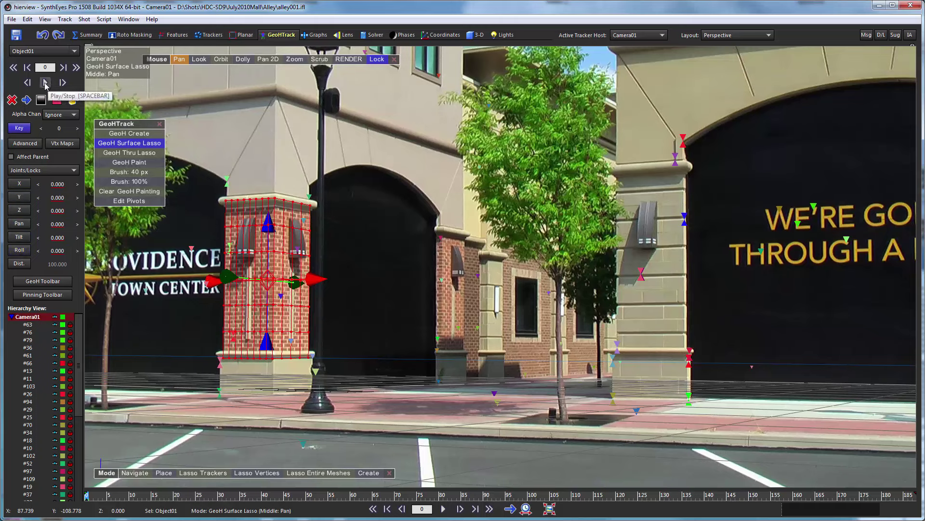
Step: Track the new GeoH object forward from frame 0 to frame 86
click(45, 82)
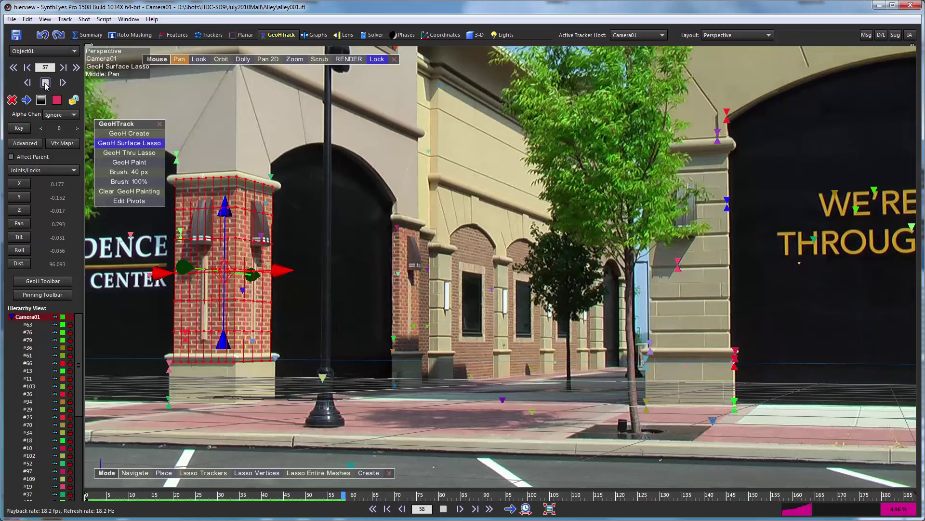
click(44, 83)
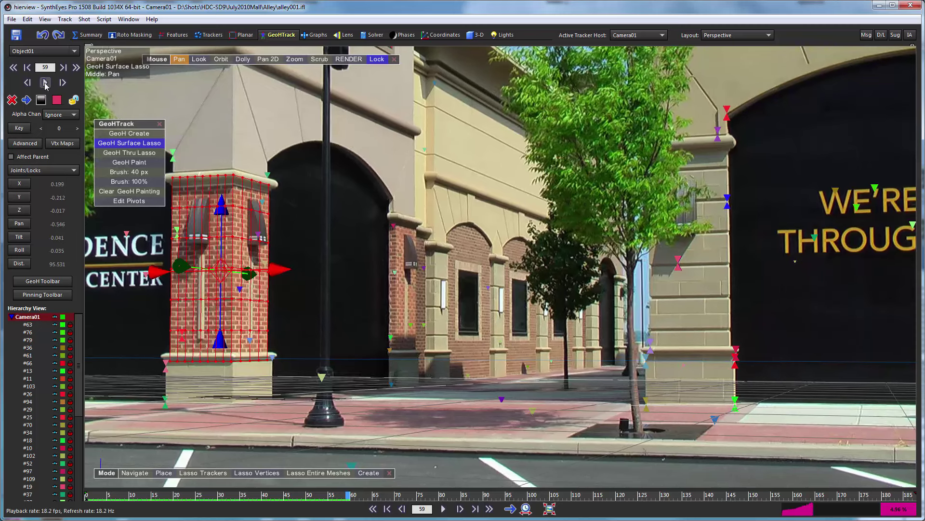
click(45, 83)
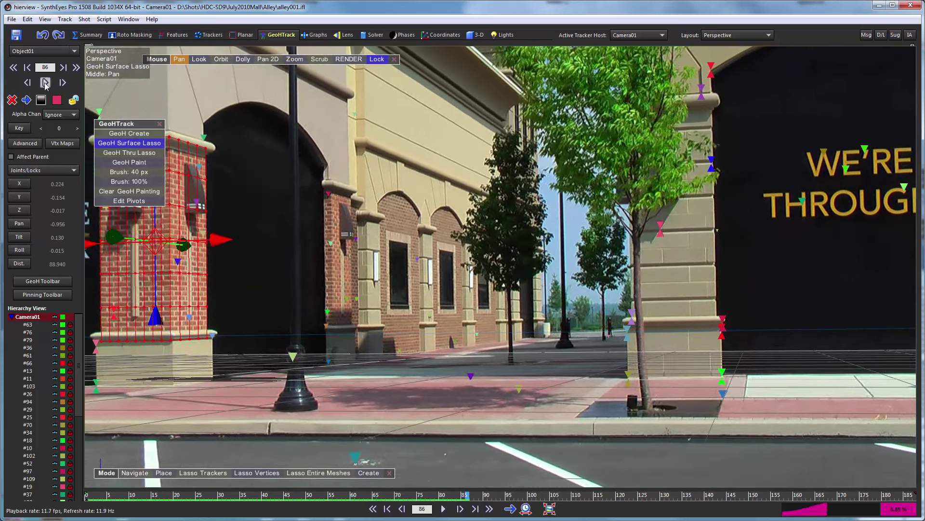
click(45, 83)
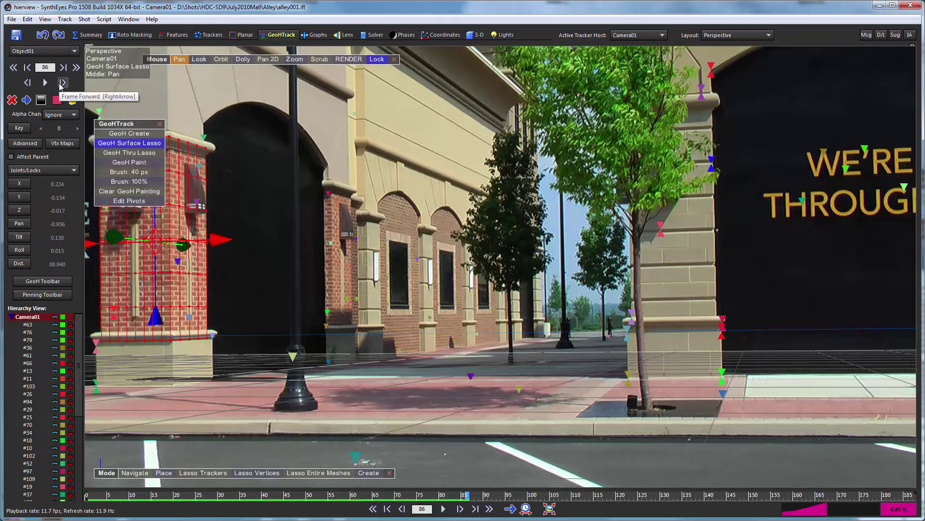
Step: Continue tracking the GeoH object one frame at a time from frame 86 to frame 123
click(62, 83)
click(63, 83)
click(63, 83)
click(62, 83)
click(63, 83)
click(63, 83)
click(63, 83)
click(62, 83)
click(62, 83)
click(63, 83)
click(62, 83)
click(62, 82)
click(62, 83)
click(63, 83)
click(63, 83)
click(63, 83)
click(63, 83)
click(63, 83)
click(62, 83)
click(63, 83)
click(63, 83)
click(63, 83)
click(63, 83)
click(62, 83)
click(63, 83)
click(62, 83)
click(62, 83)
click(63, 83)
click(63, 83)
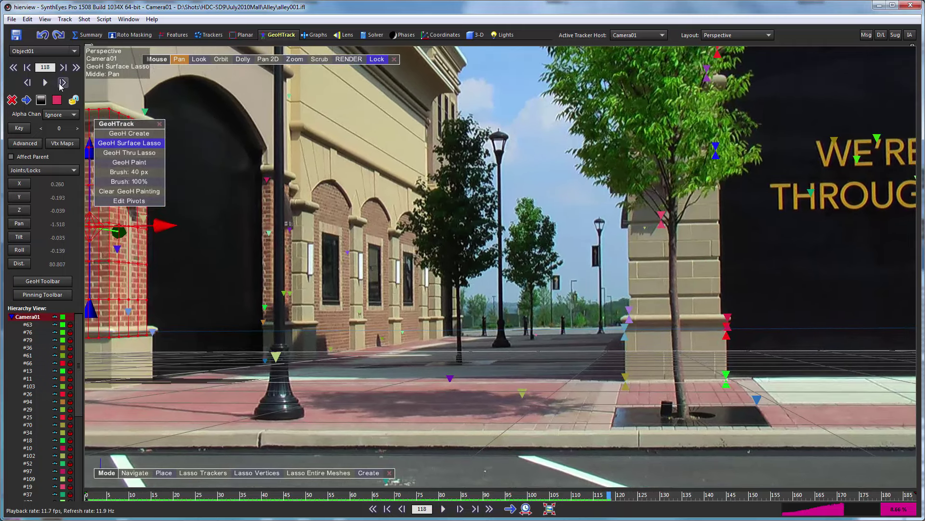
click(63, 83)
click(63, 83)
click(63, 82)
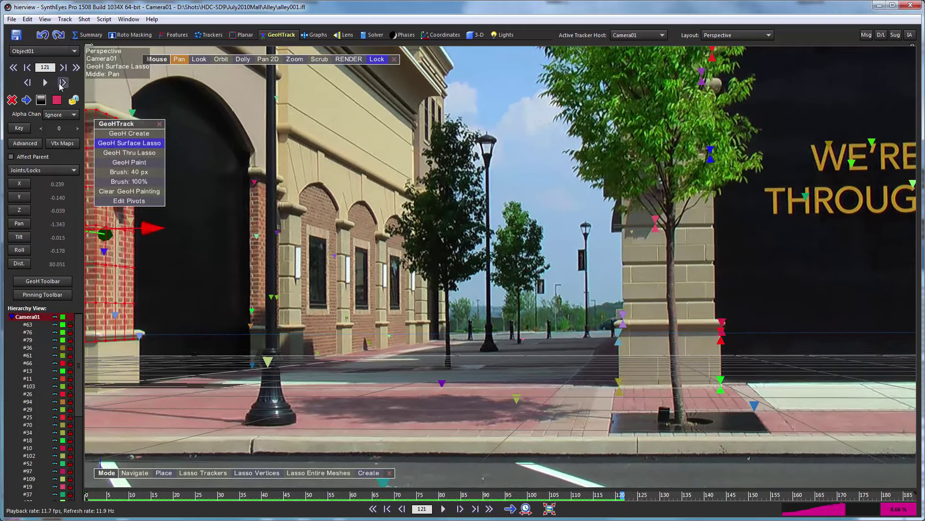
click(63, 83)
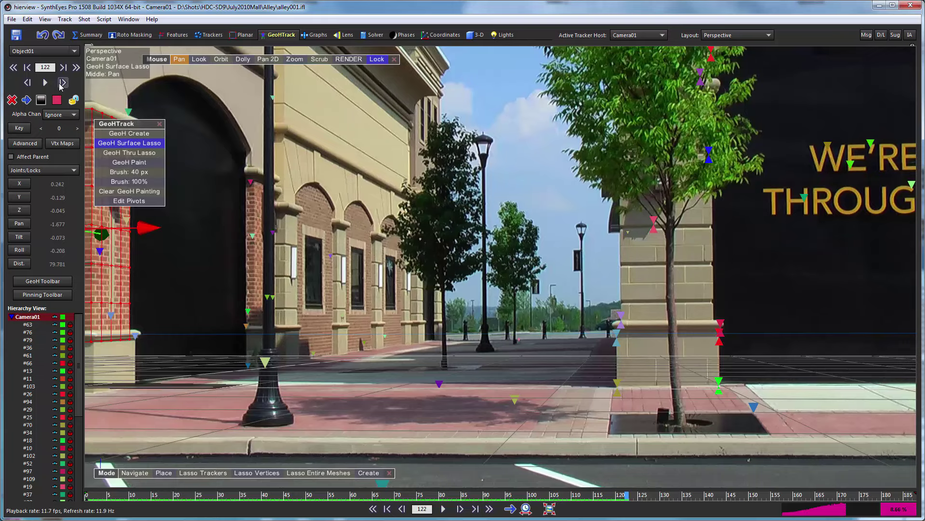
click(63, 83)
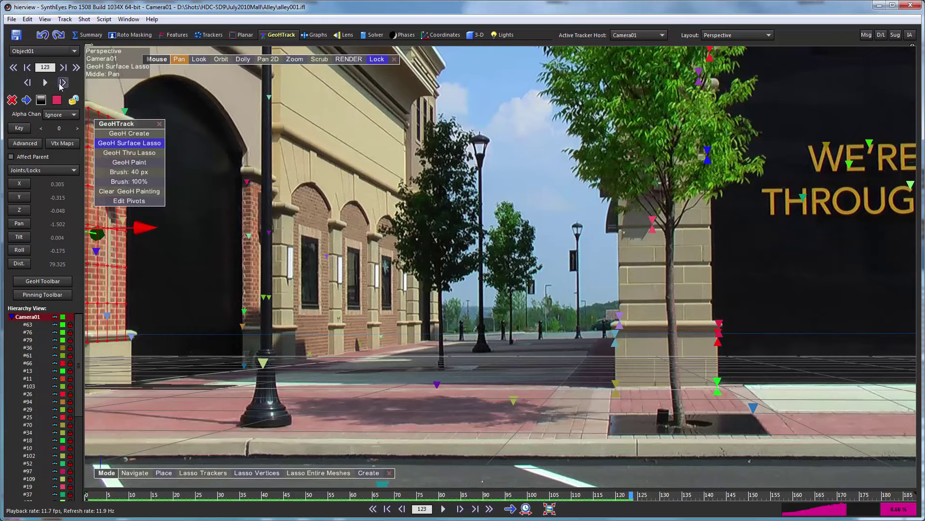
Step: Track the GeoH object one more frame to 124, then lock its tracking and return to frame 0
click(63, 83)
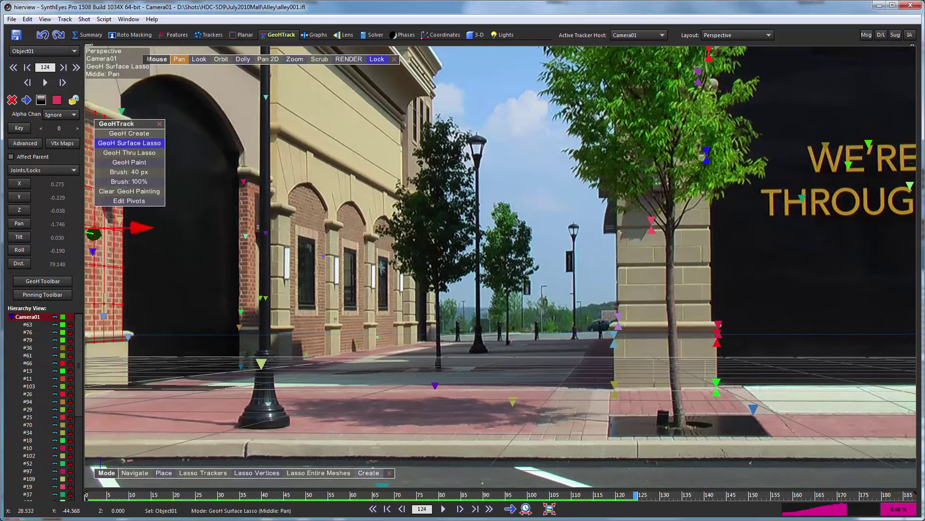
click(73, 104)
click(73, 103)
drag(432, 498, 76, 501)
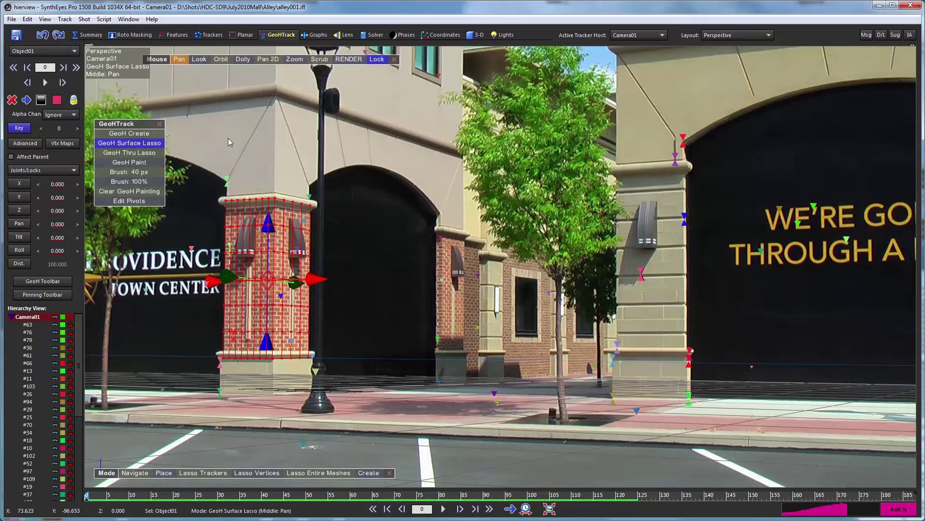
Step: Open the 3-D room's quad views and scrub through the tracked frames to compare the box's motion with the camera and trackers
click(477, 35)
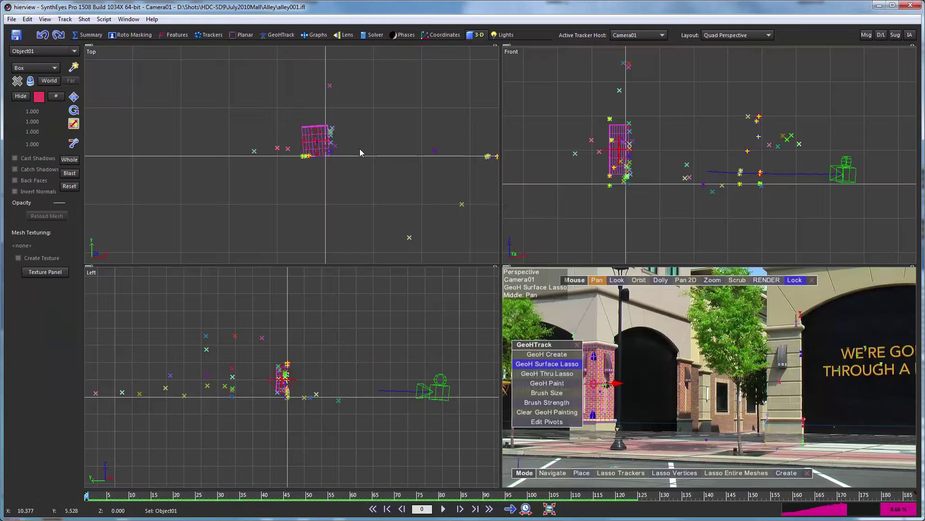
scroll(352, 151, down, 5)
scroll(351, 151, up, 2)
click(96, 497)
mouse_move(96, 496)
mouse_down()
mouse_move(887, 497)
mouse_move(87, 497)
mouse_up()
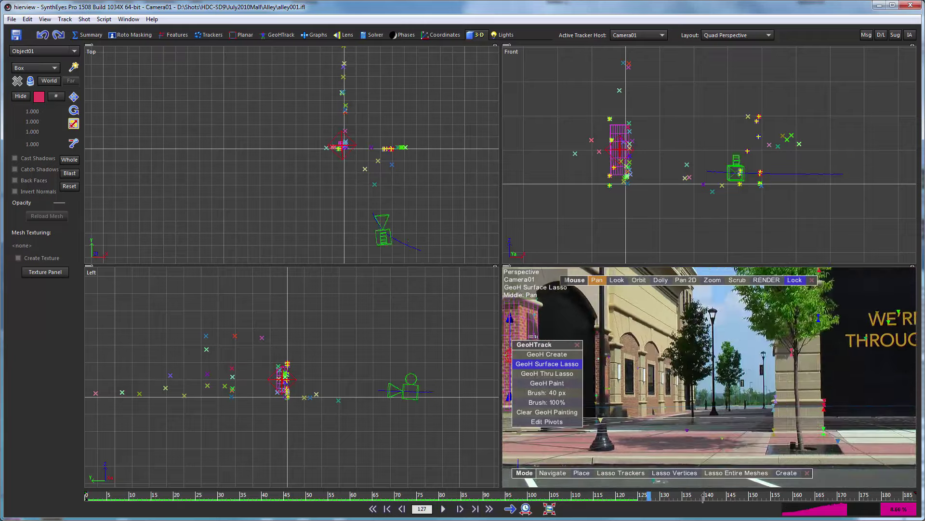
mouse_move(730, 500)
mouse_down()
mouse_move(902, 502)
mouse_move(257, 510)
mouse_up()
Step: Examine the GeoH object's motion path inside the box in the Top view, scrubbing from frame 38 to frame 40
scroll(351, 142, up, 5)
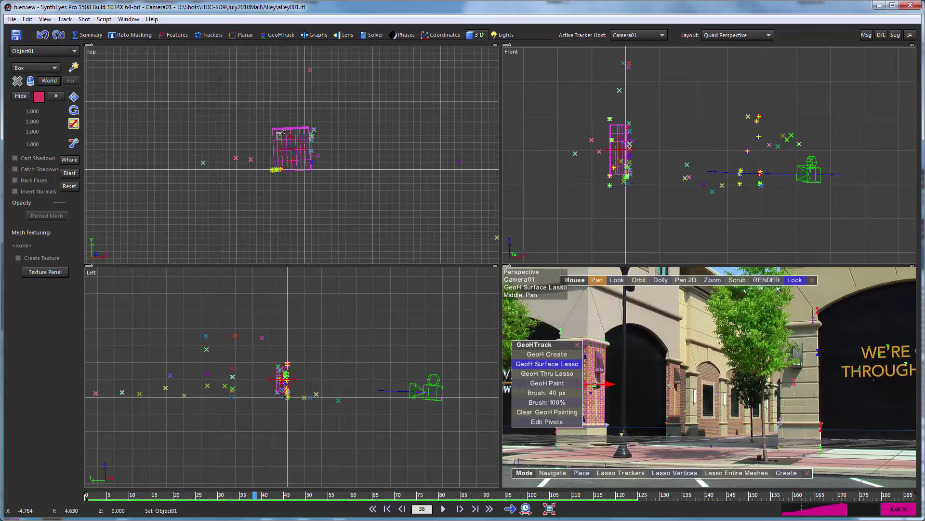
scroll(311, 192, up, 6)
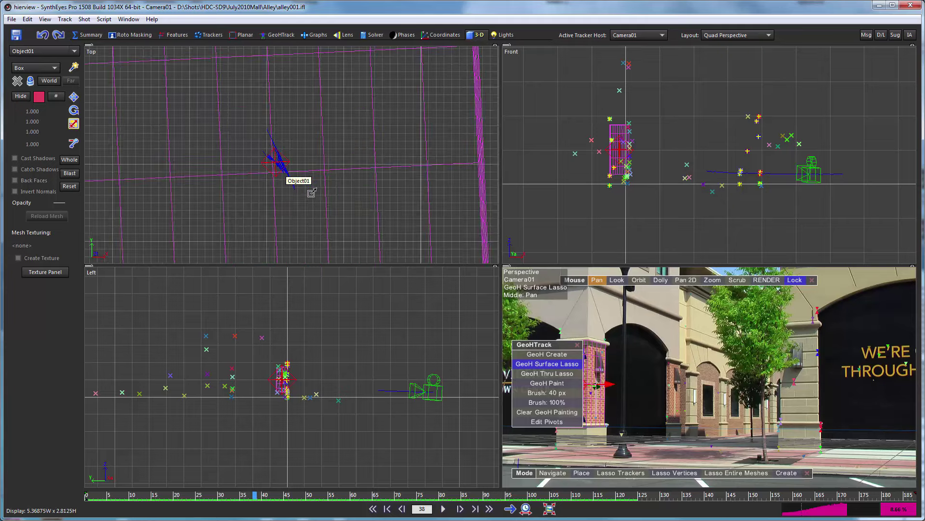
scroll(311, 192, down, 2)
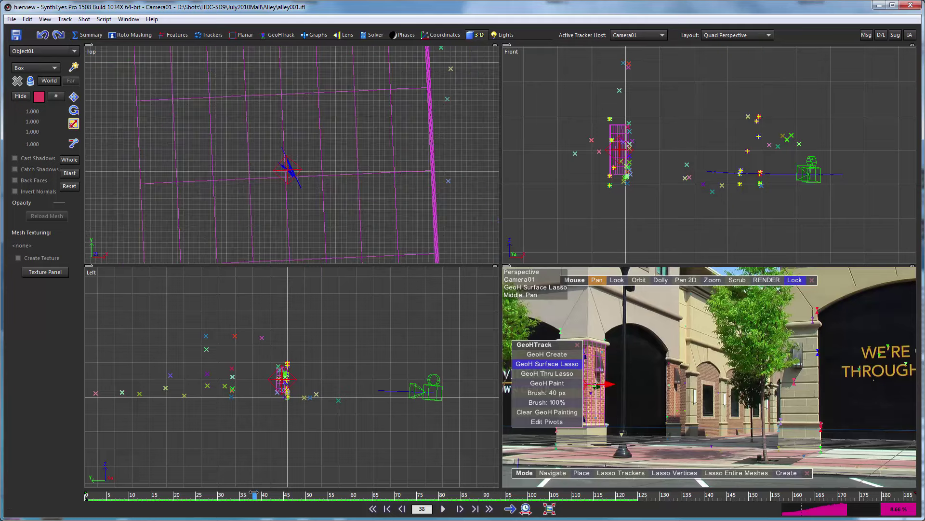
mouse_move(254, 493)
mouse_down()
mouse_move(620, 468)
mouse_move(264, 504)
mouse_move(263, 513)
mouse_up()
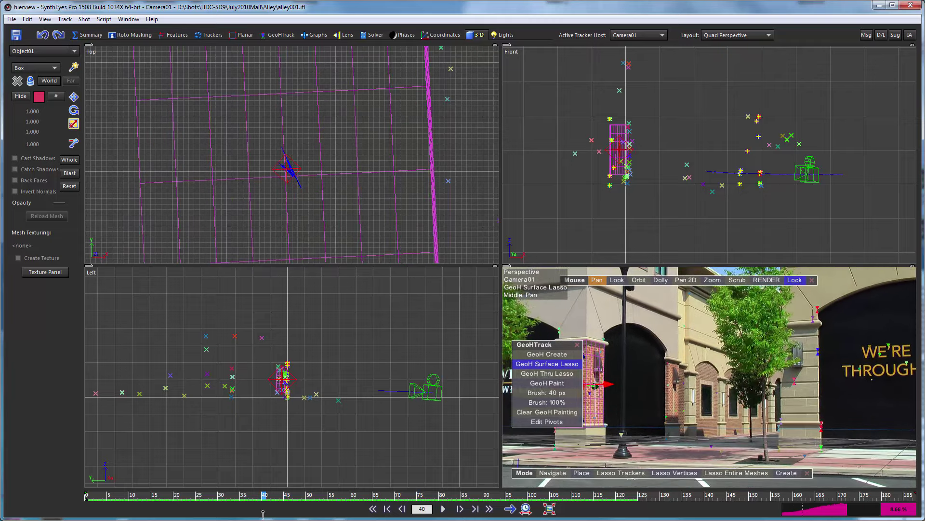